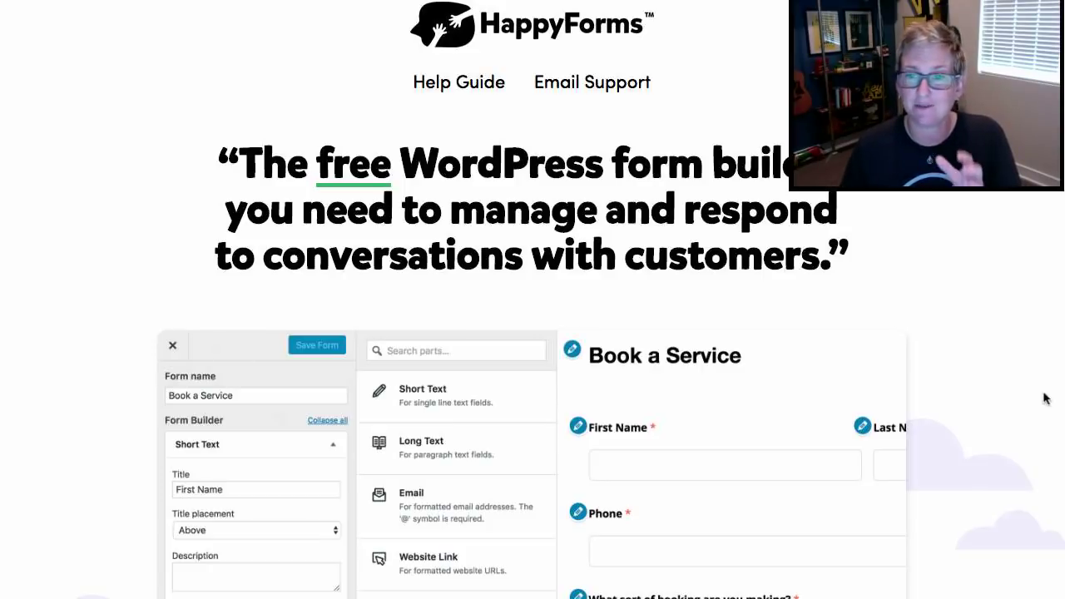
- Scroll through the HappyForms homepage to review it
scroll(974, 385, down, 3)
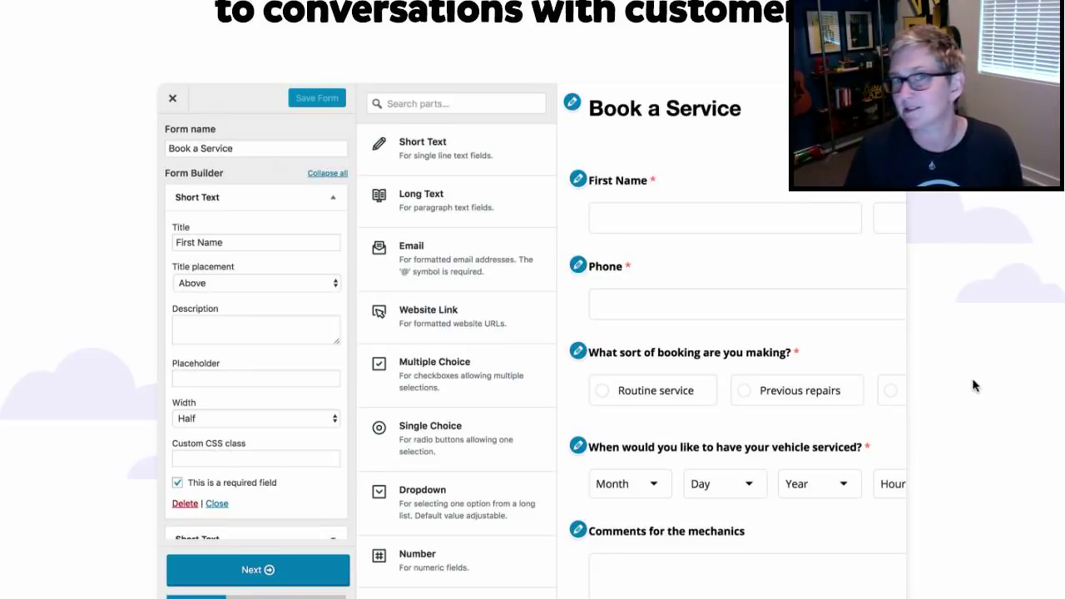
scroll(975, 386, down, 2)
scroll(975, 386, up, 1)
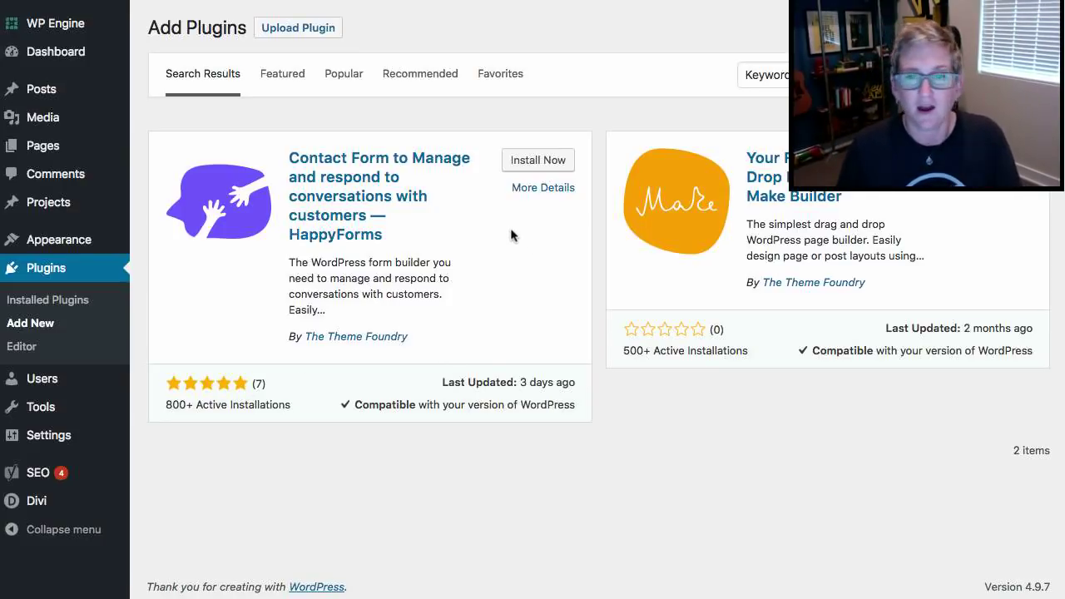
- Install and activate the HappyForms plugin from its search result card
click(516, 167)
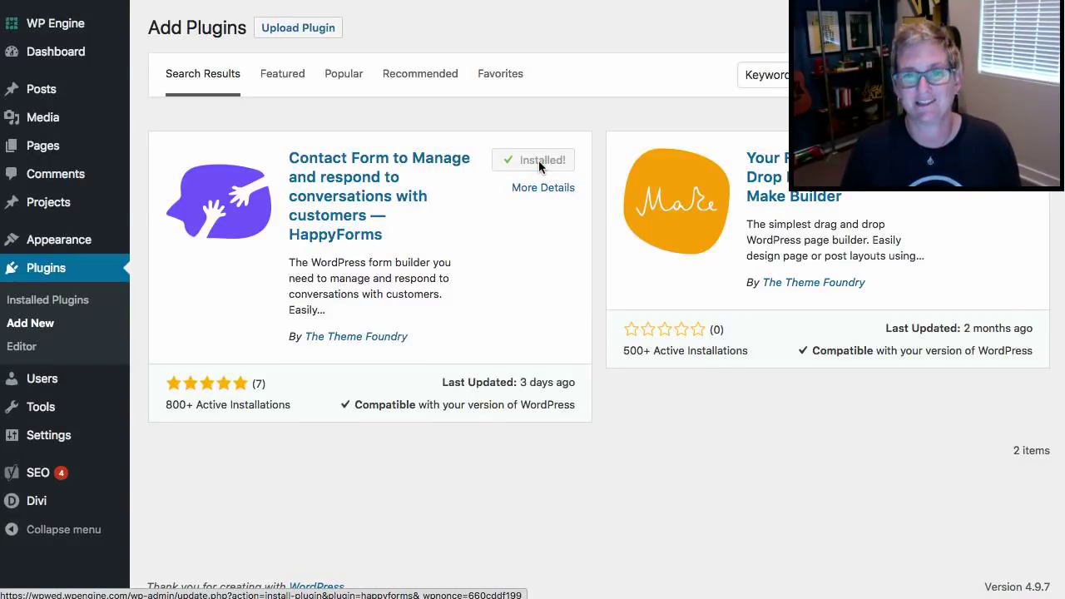
click(540, 167)
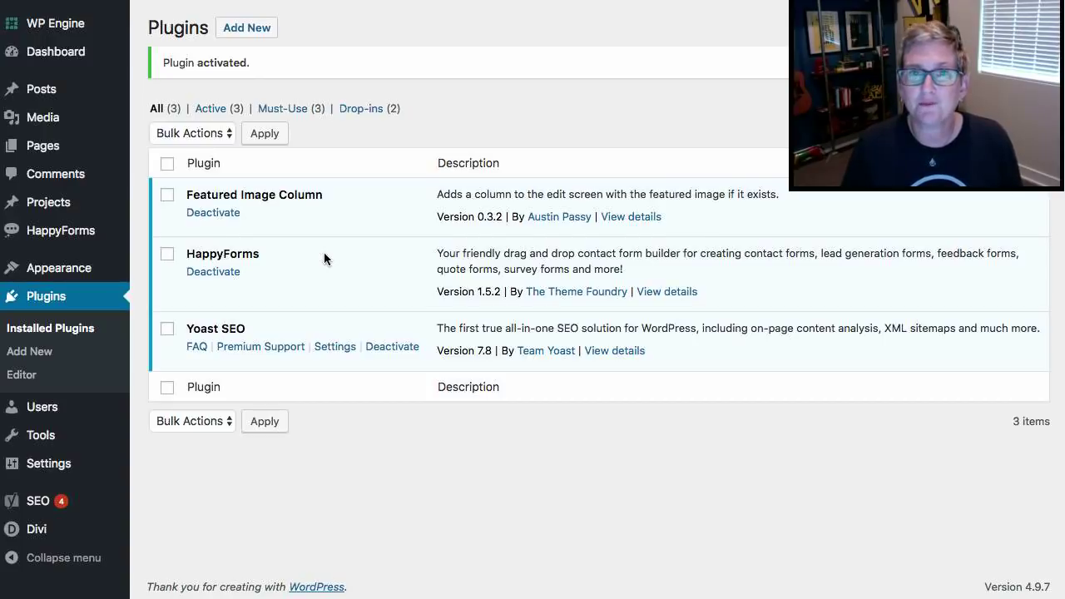
mouse_move(60, 231)
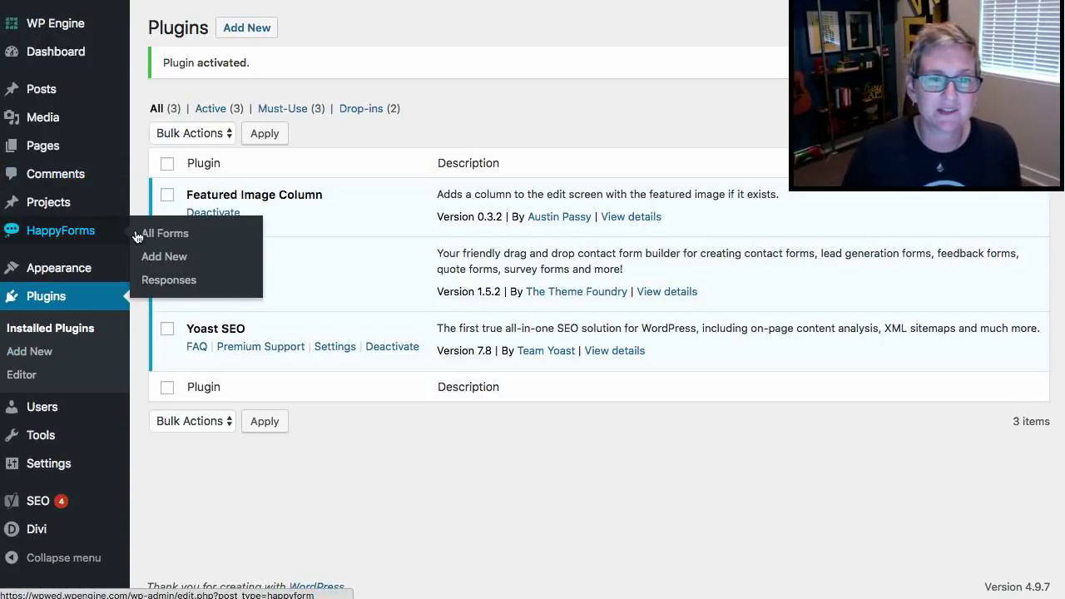
- Open the HappyForms All Forms list to see the Sample Contact Form shortcode
click(154, 237)
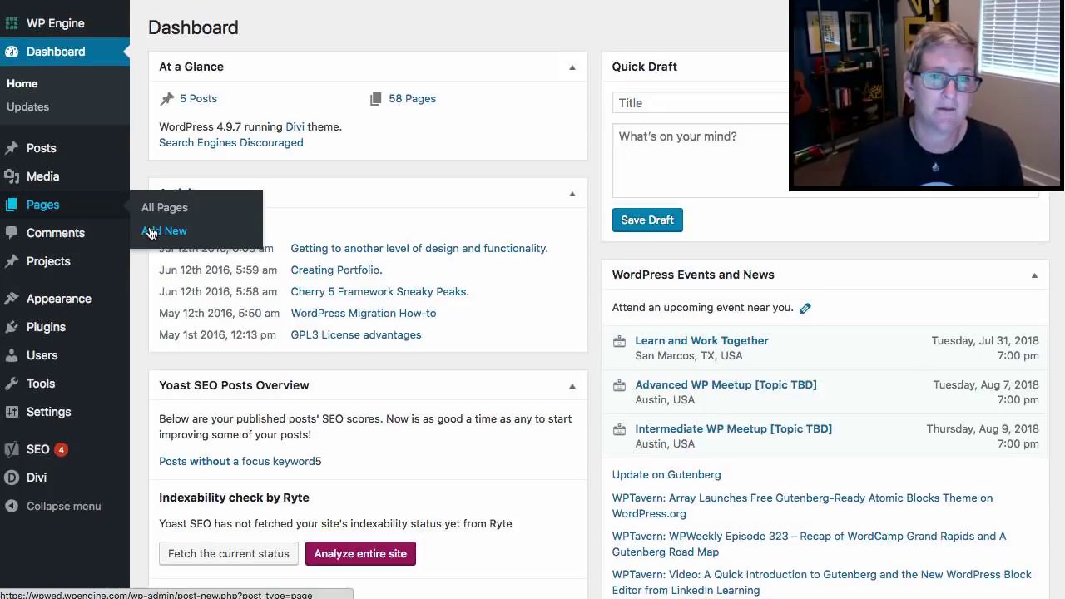
- Create a new page titled 'testing', pasting then deleting a shortcode in its body
click(151, 232)
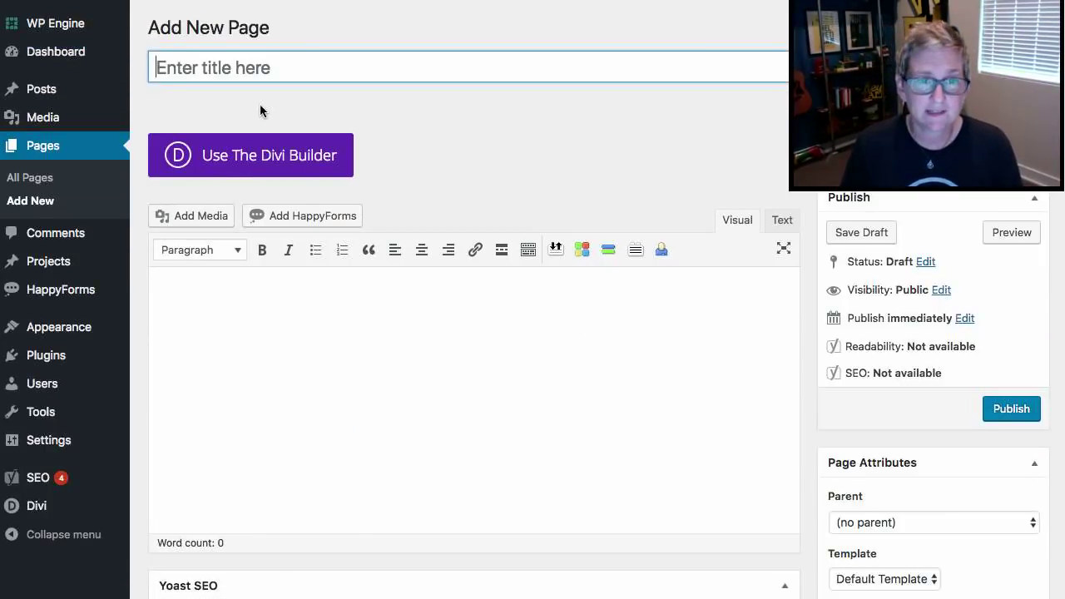
text(testing)
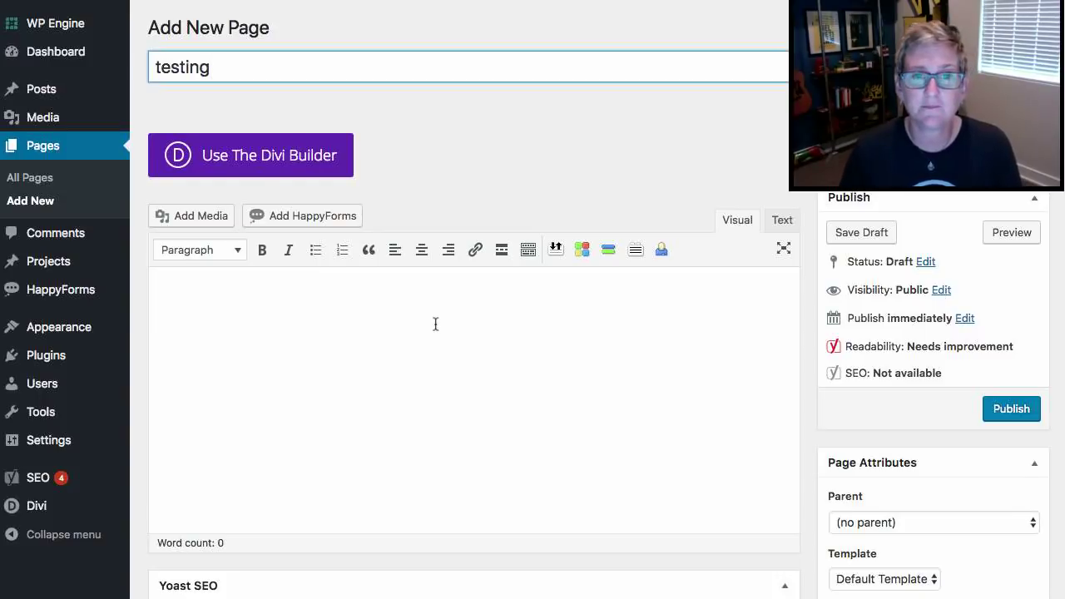
click(352, 284)
text([happyforms id="3495" /])
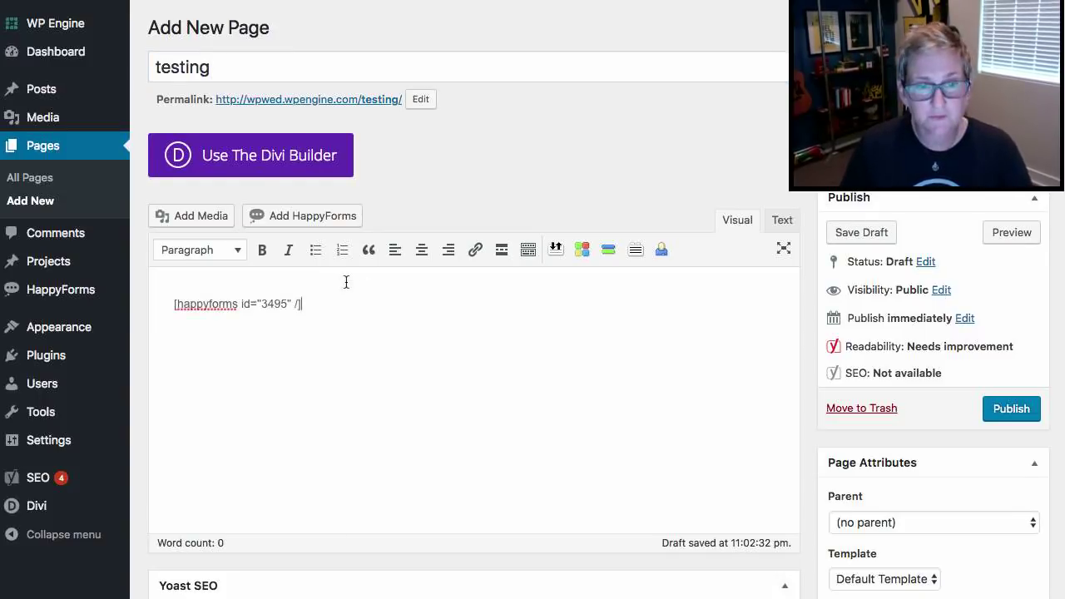
key(ctrl+a)
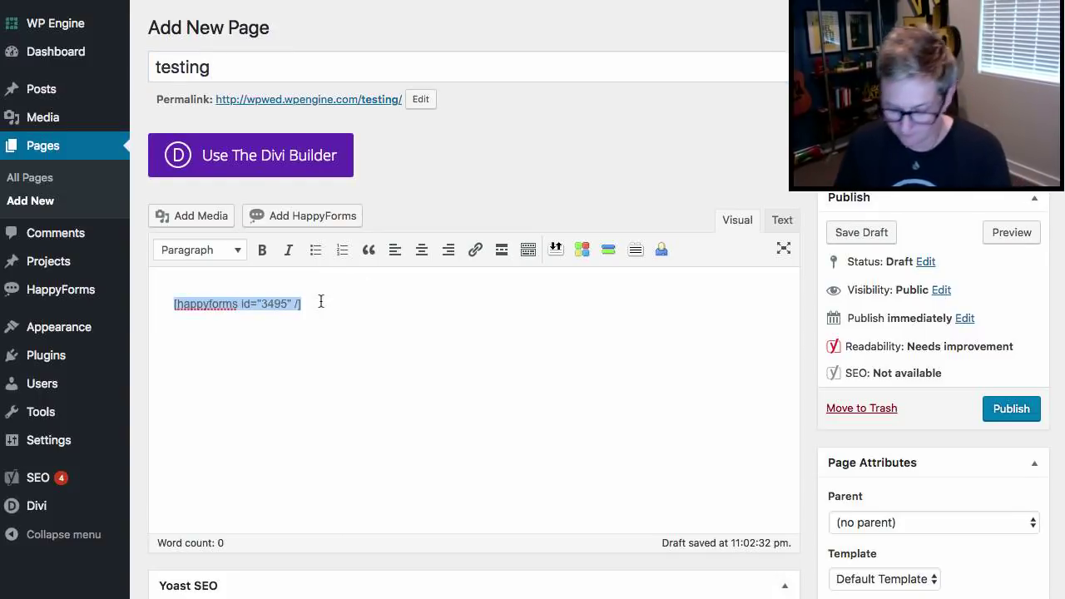
key(BackSpace)
- Insert the Sample Contact Form into the page via Add HappyForms and preview it
click(273, 215)
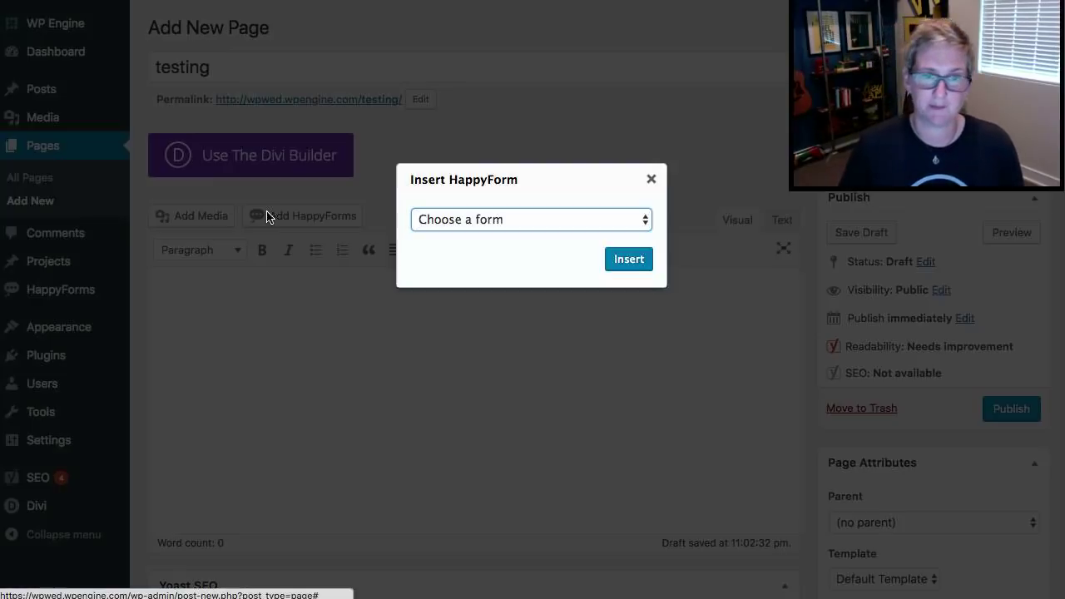
click(487, 223)
click(499, 237)
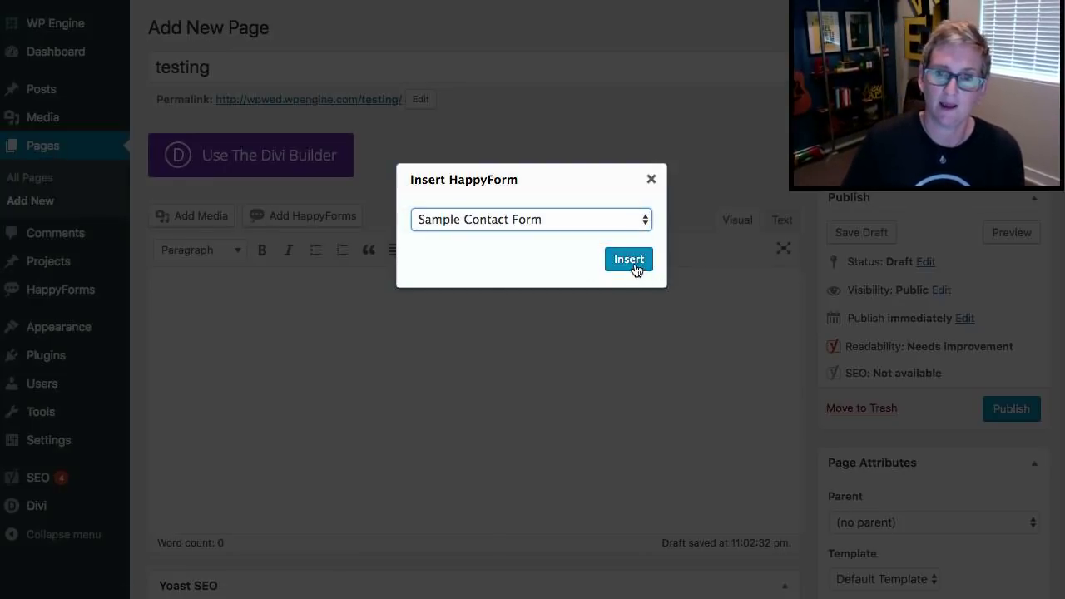
click(634, 264)
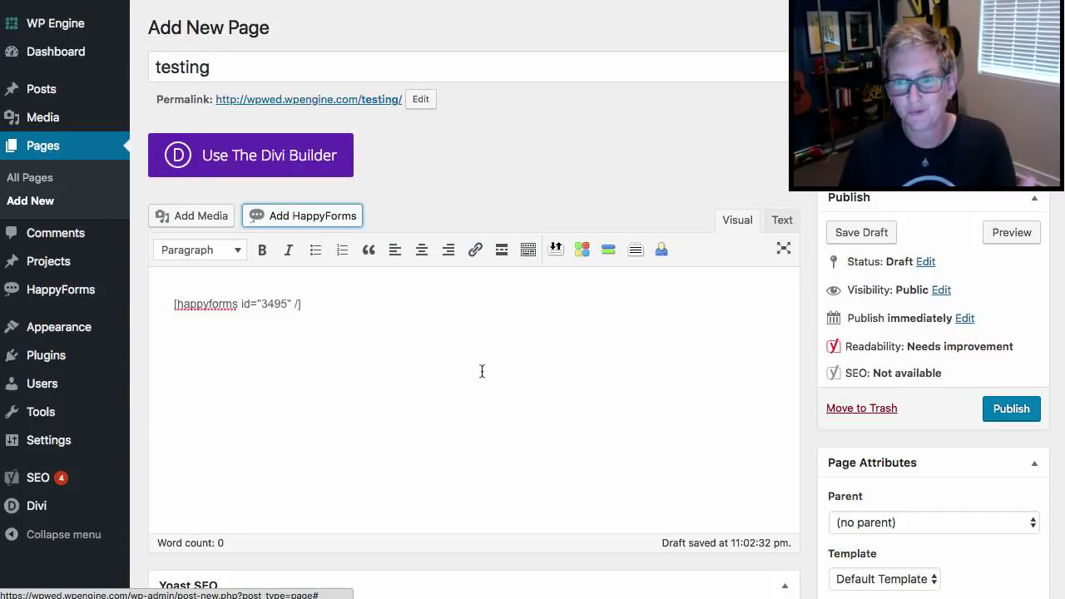
click(1012, 232)
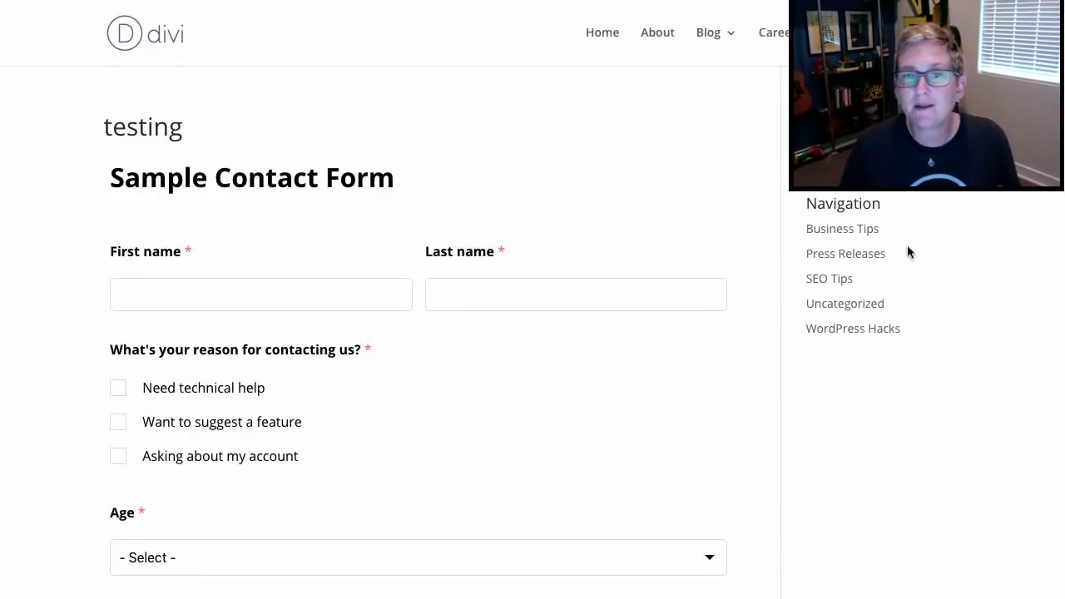
- Scroll the page preview to inspect the form and check the Age dropdown choices
scroll(739, 341, down, 2)
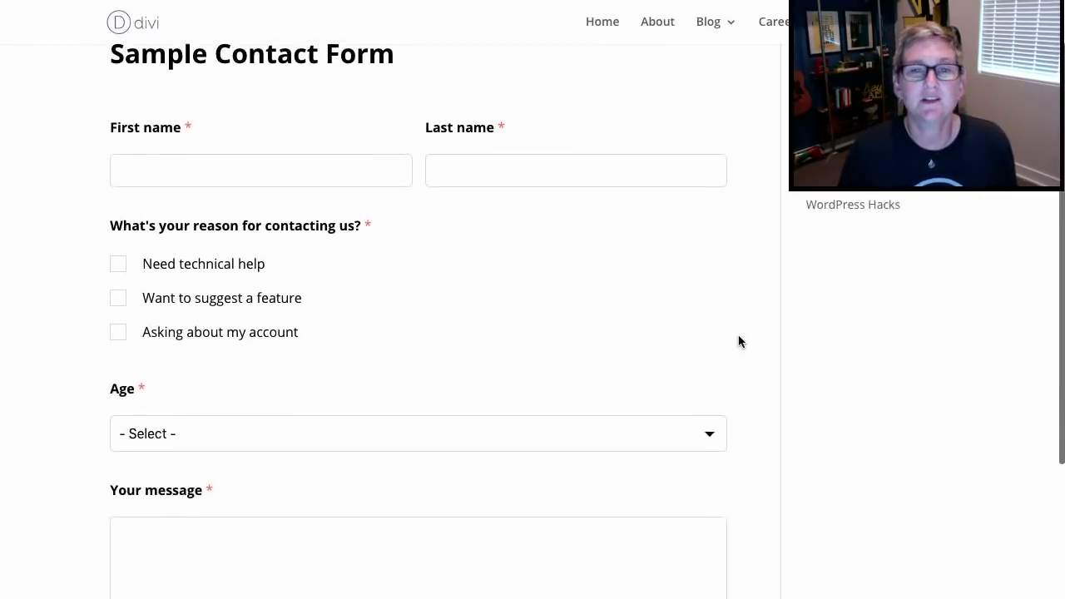
scroll(732, 342, down, 1)
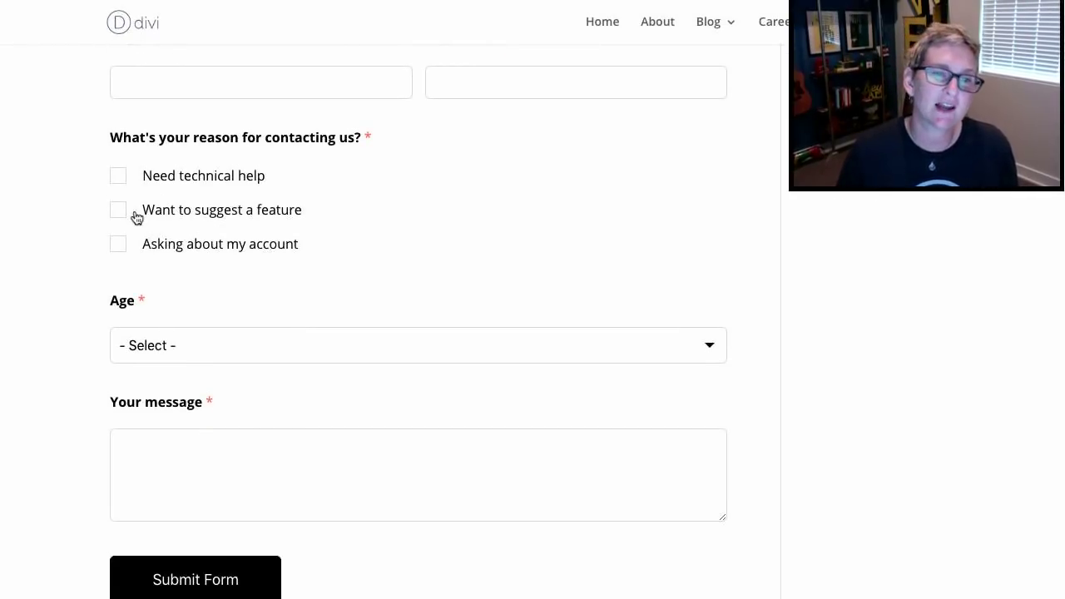
click(151, 342)
click(265, 287)
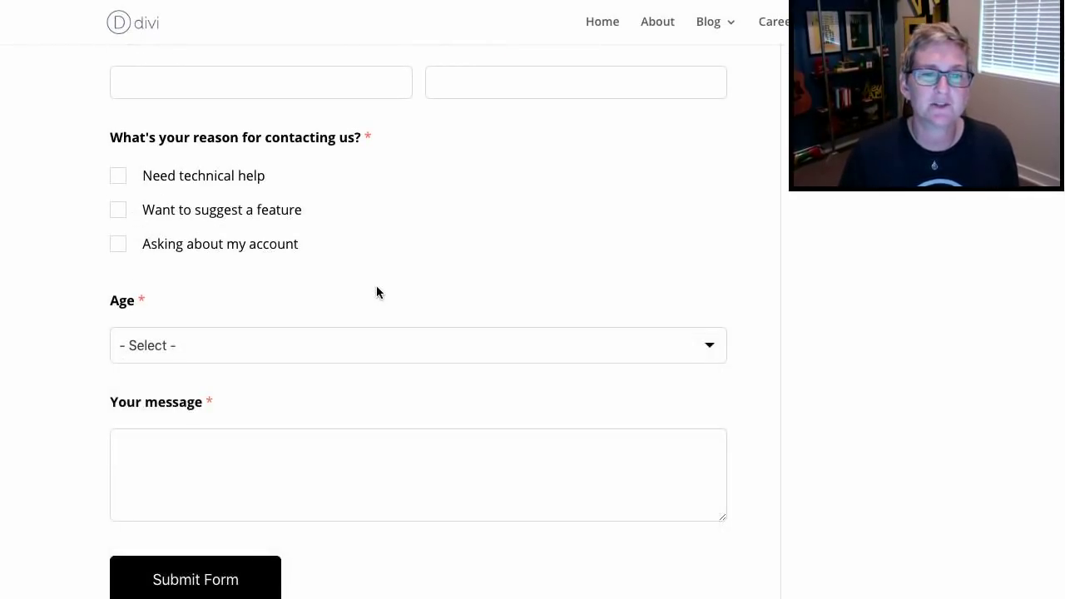
scroll(377, 285, down, 2)
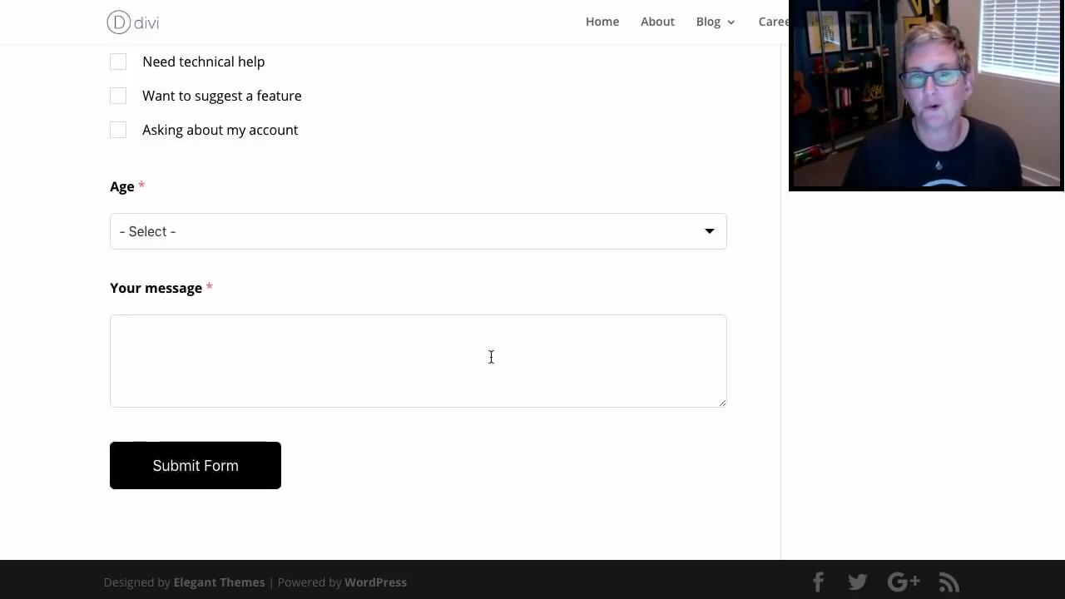
scroll(490, 356, up, 3)
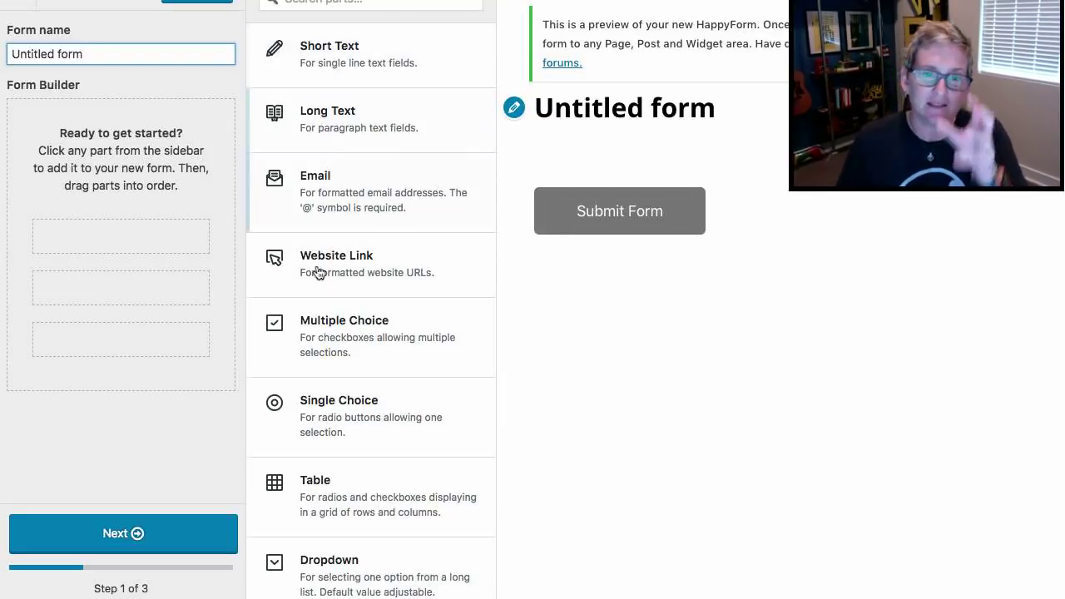
- Browse the new form builder and rename the form to 'Testing Form'
scroll(327, 487, down, 3)
scroll(327, 487, down, 2)
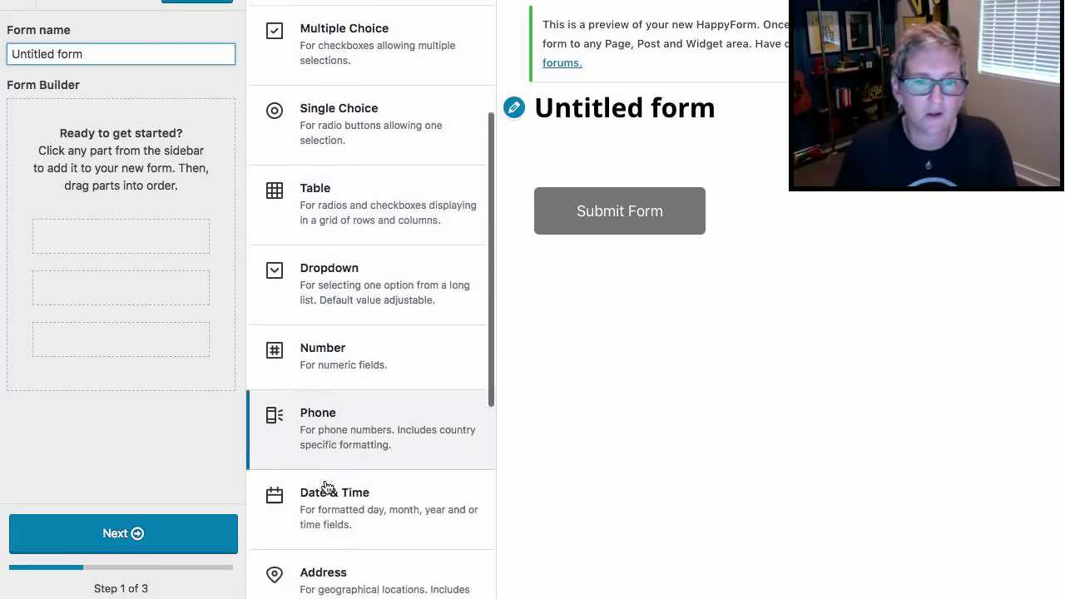
scroll(327, 487, down, 3)
scroll(327, 487, down, 3)
scroll(327, 487, down, 1)
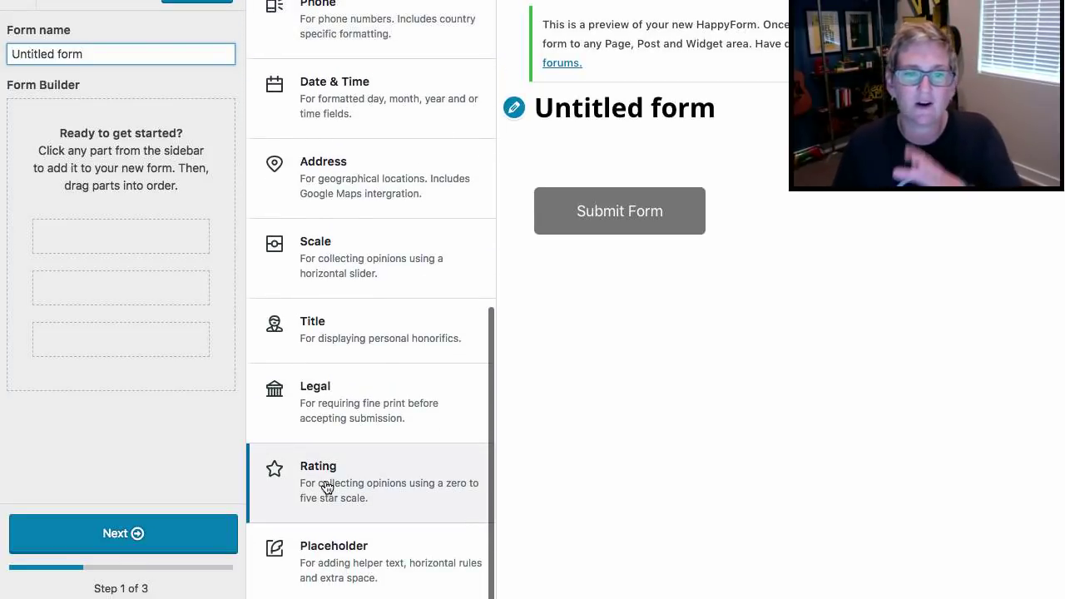
scroll(327, 486, up, 7)
scroll(327, 487, up, 5)
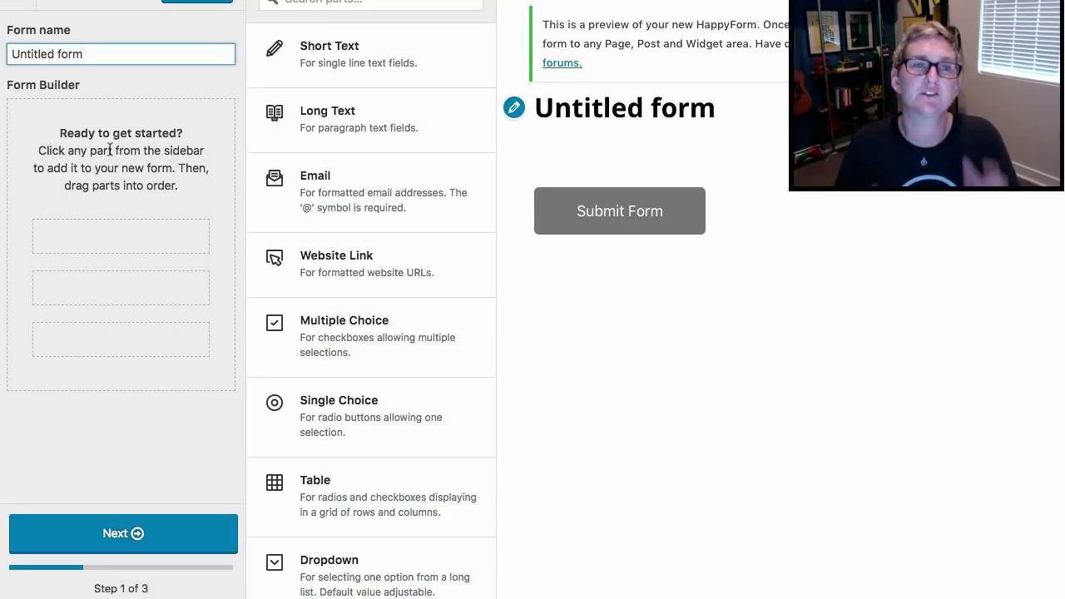
triple_click(54, 53)
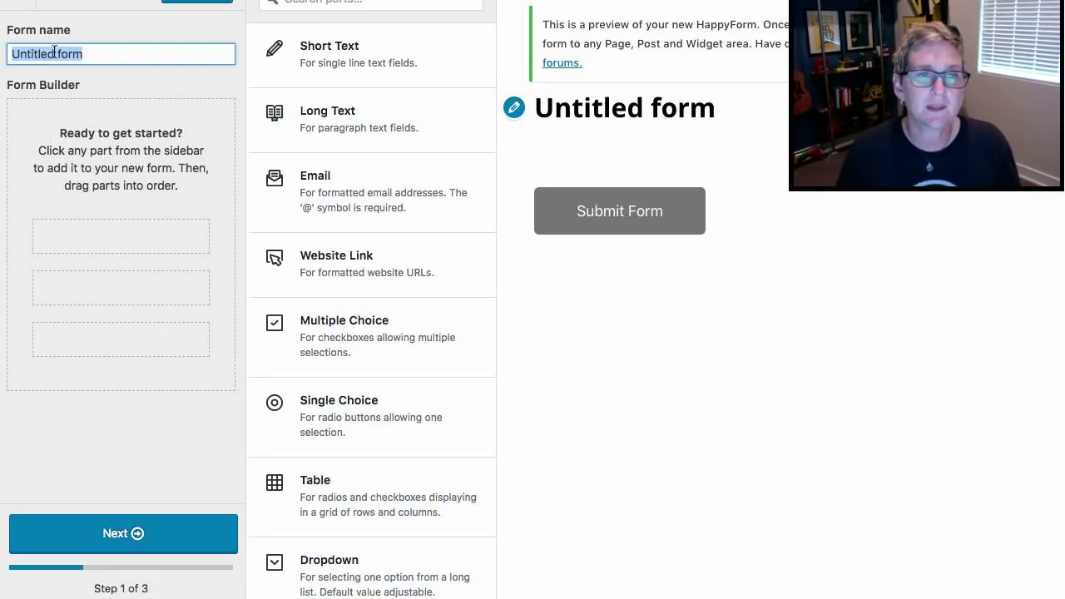
text(Testing Form)
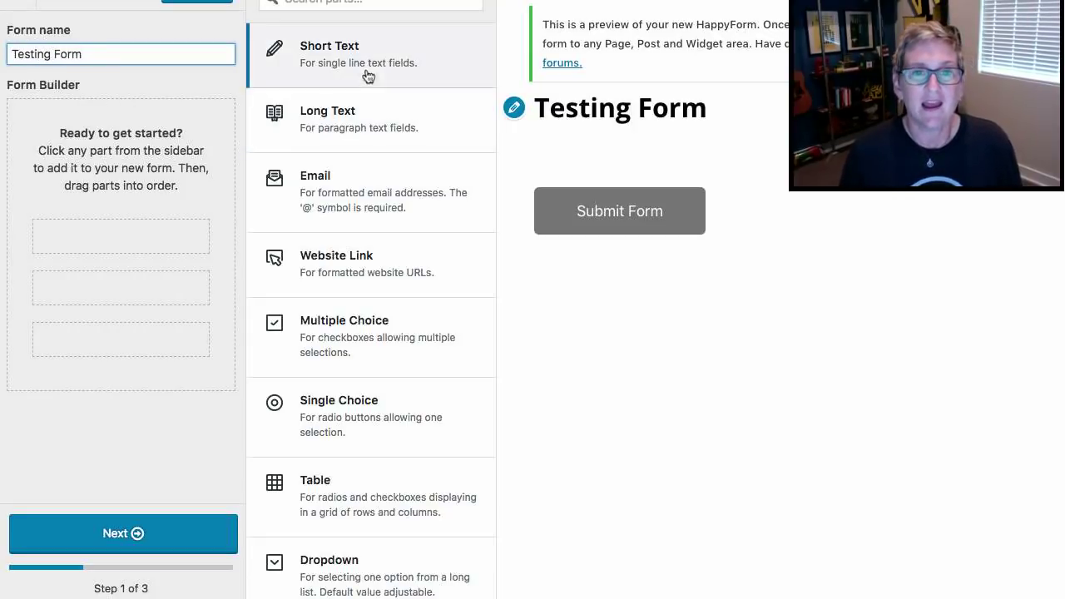
- Scroll through the parts list to review the available field types
scroll(333, 428, down, 5)
scroll(332, 428, down, 3)
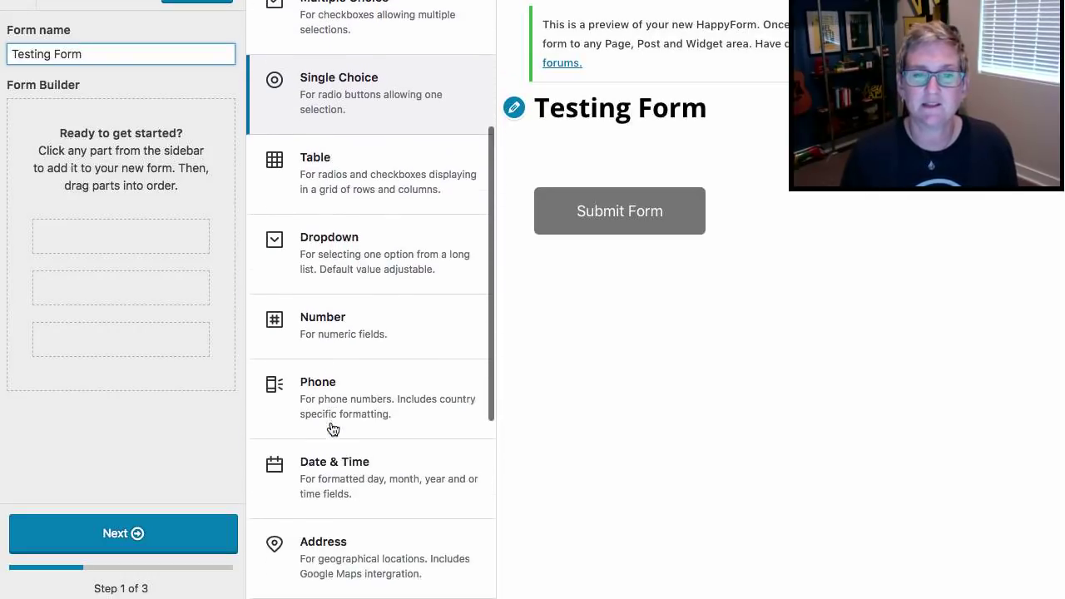
scroll(333, 428, down, 4)
scroll(333, 428, up, 3)
scroll(332, 428, up, 5)
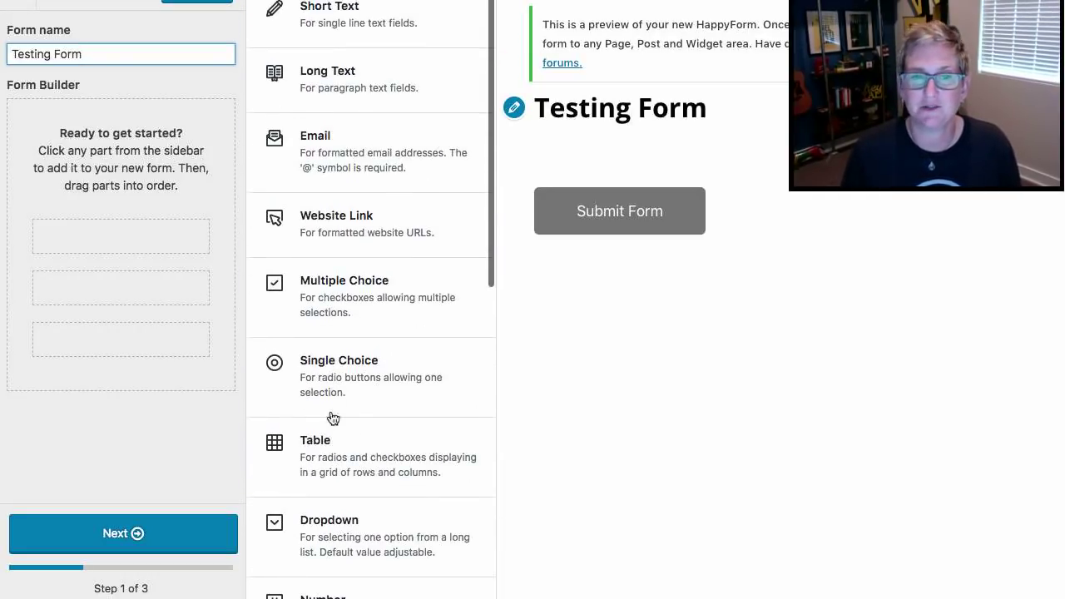
scroll(328, 191, up, 1)
- Add a Short Text field and title it 'Your Name'
click(337, 50)
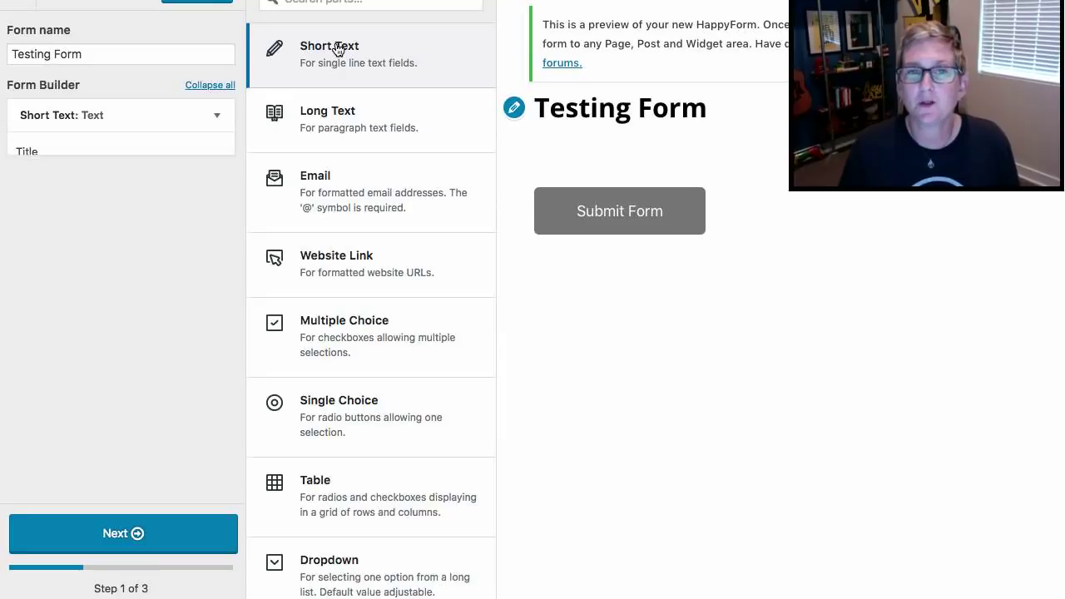
double_click(66, 171)
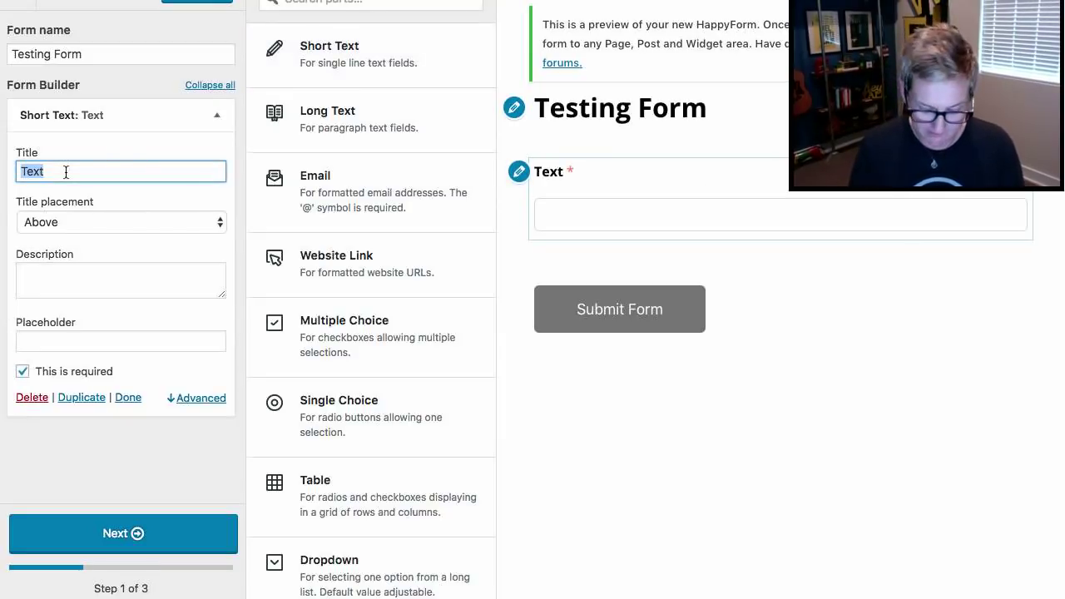
text(Your Name)
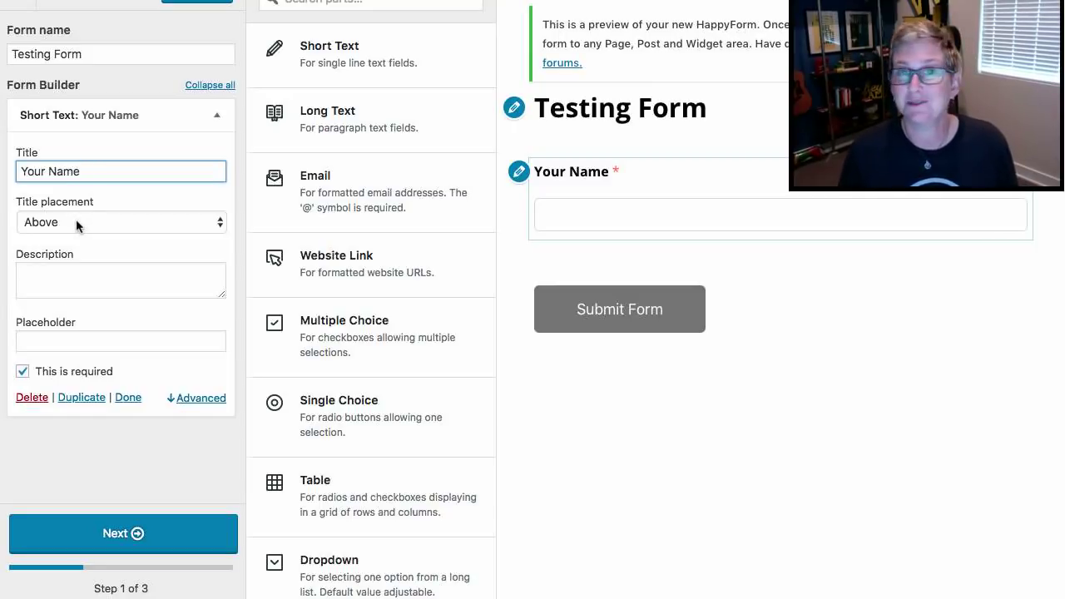
- Try Left and Below title placements, then display the Your Name label as a placeholder
click(76, 223)
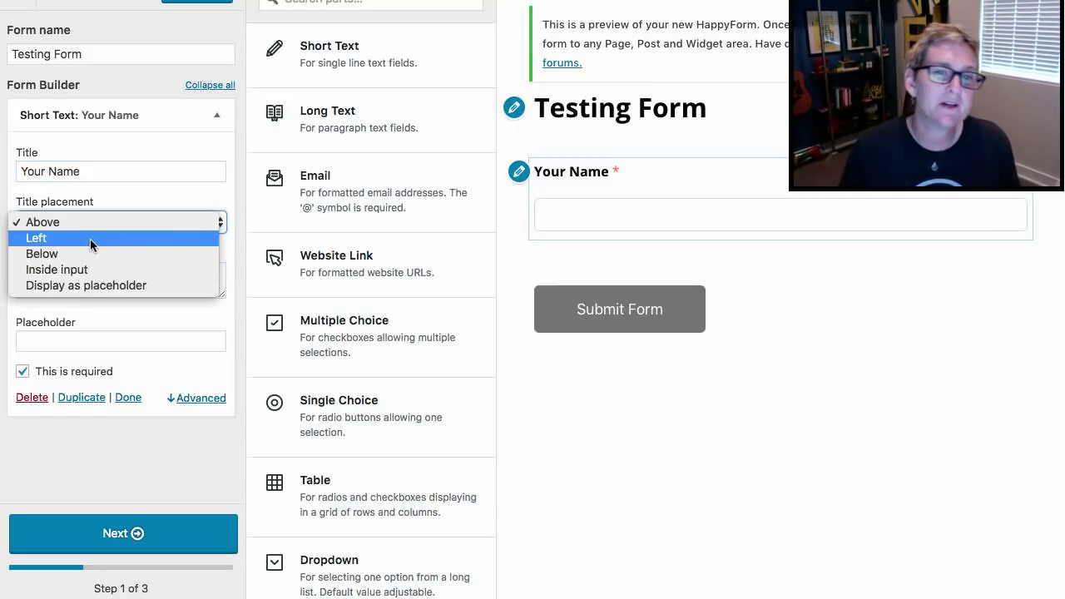
click(88, 239)
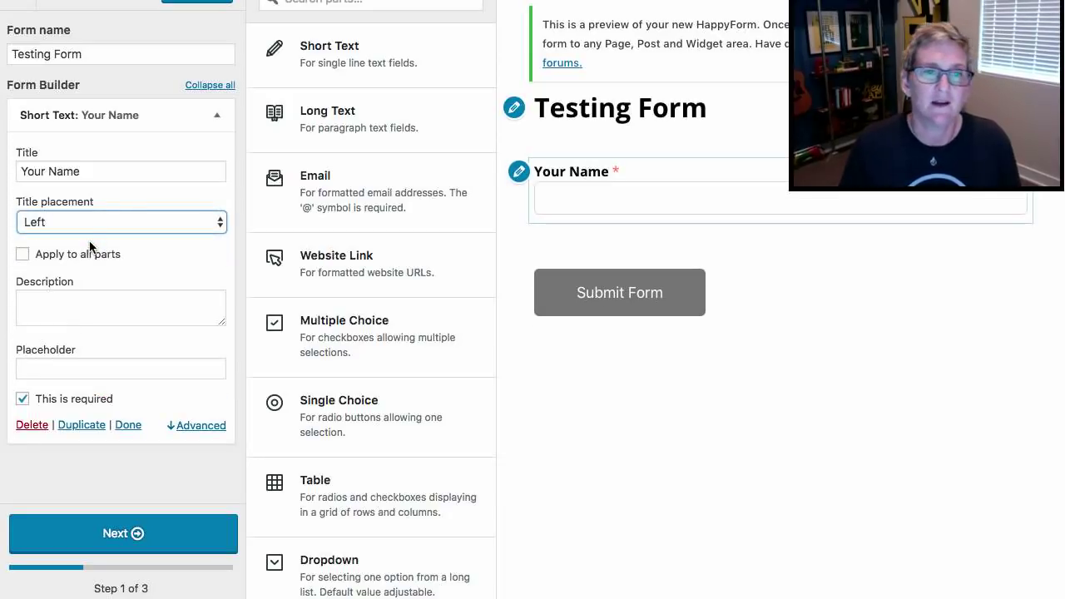
click(90, 223)
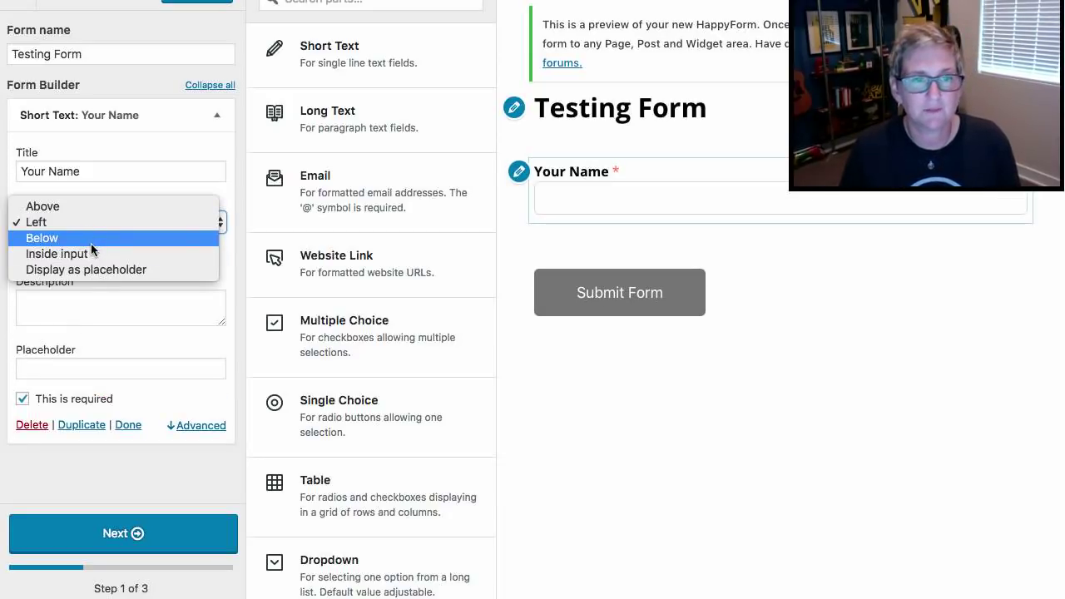
click(91, 240)
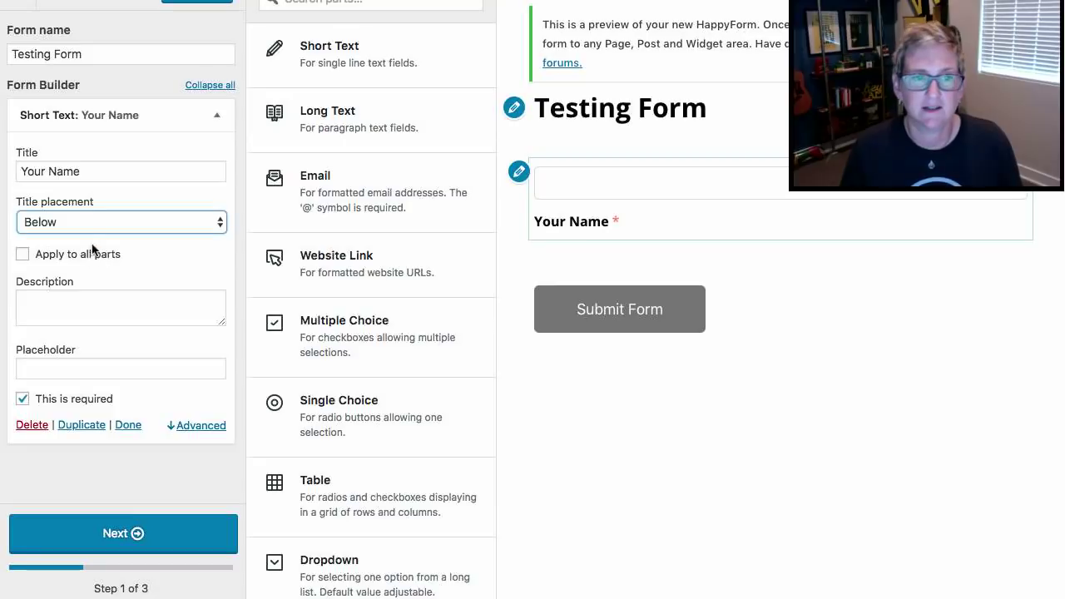
click(89, 223)
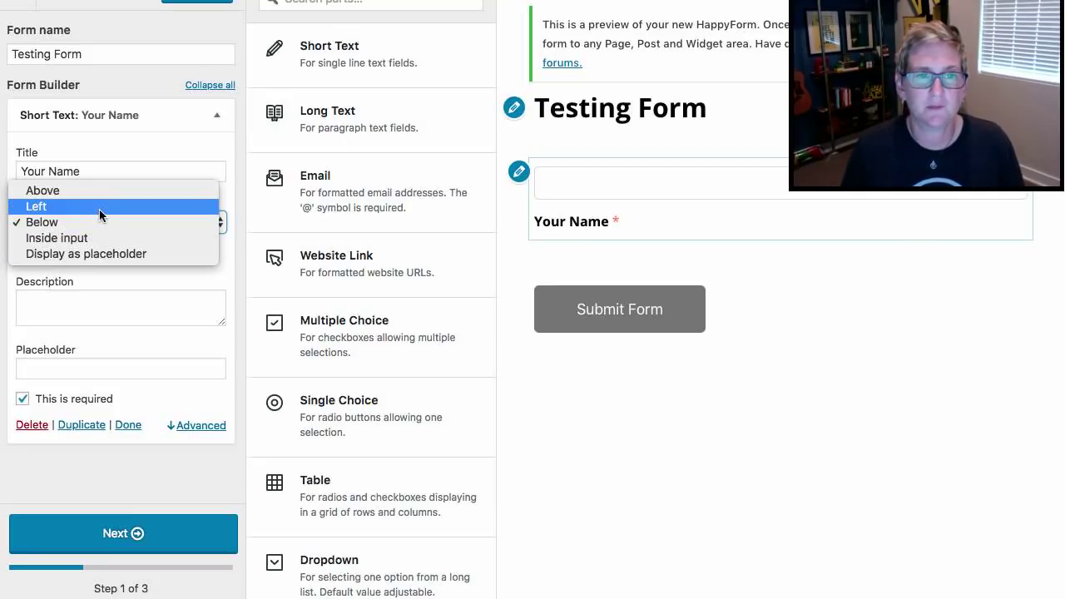
click(97, 253)
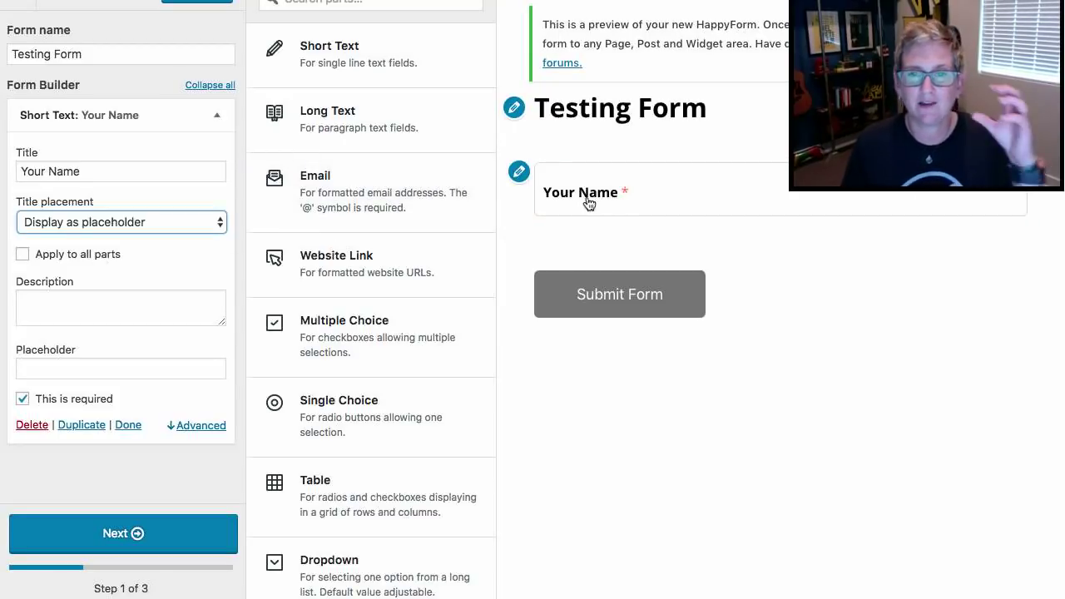
click(24, 400)
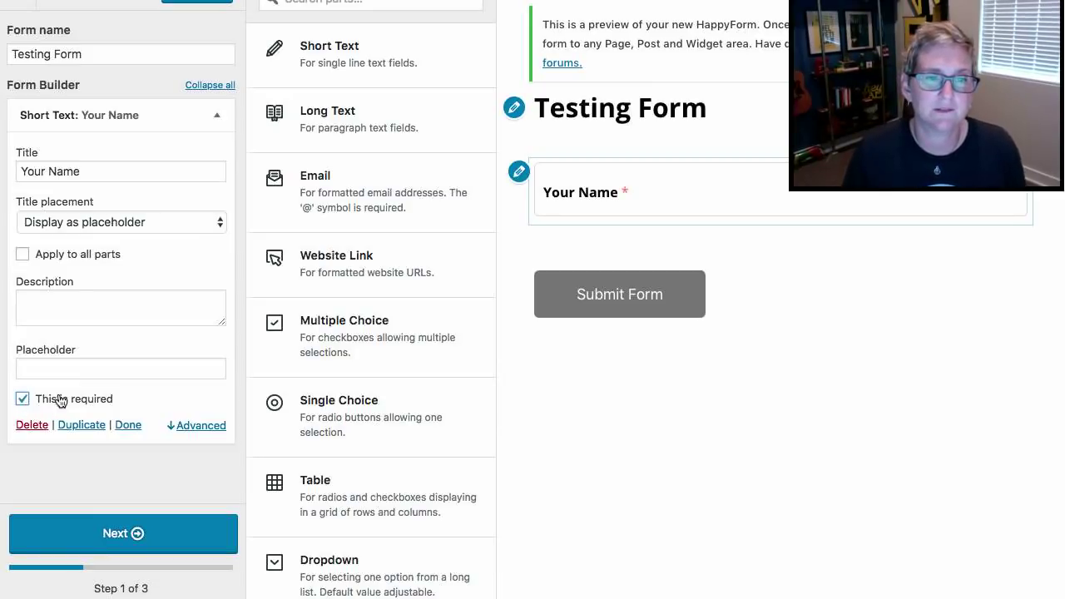
click(216, 119)
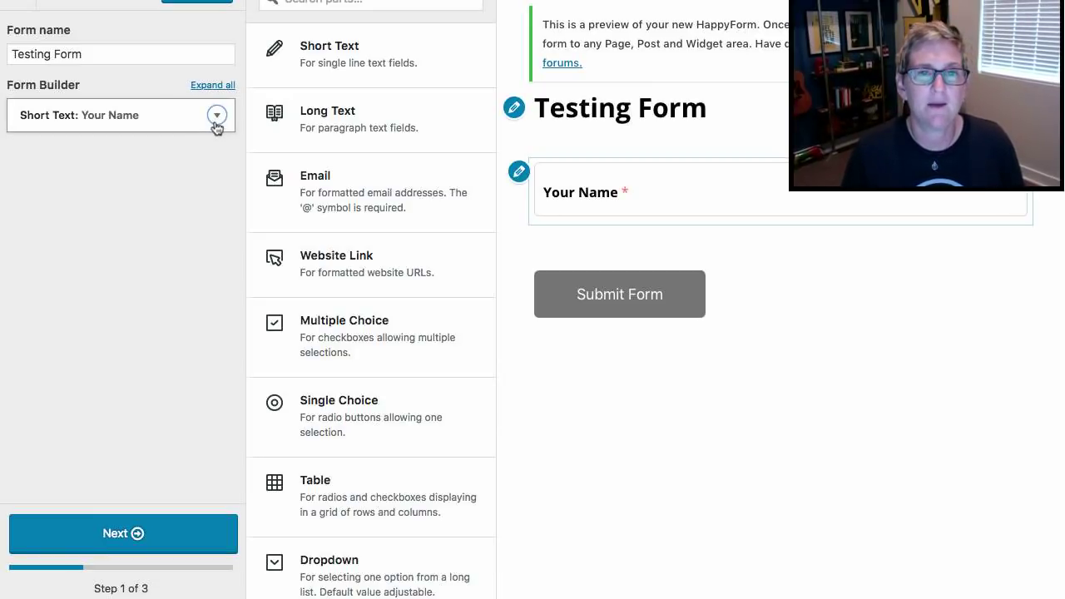
- Add an Email field titled 'Your Email' with placeholder labels applied to all parts
click(325, 178)
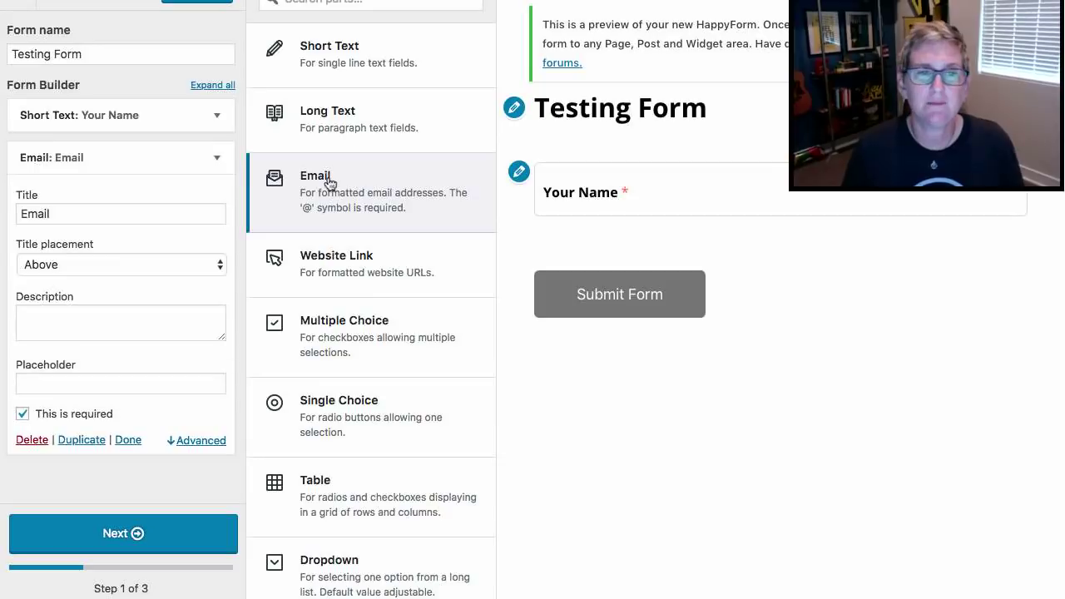
click(97, 213)
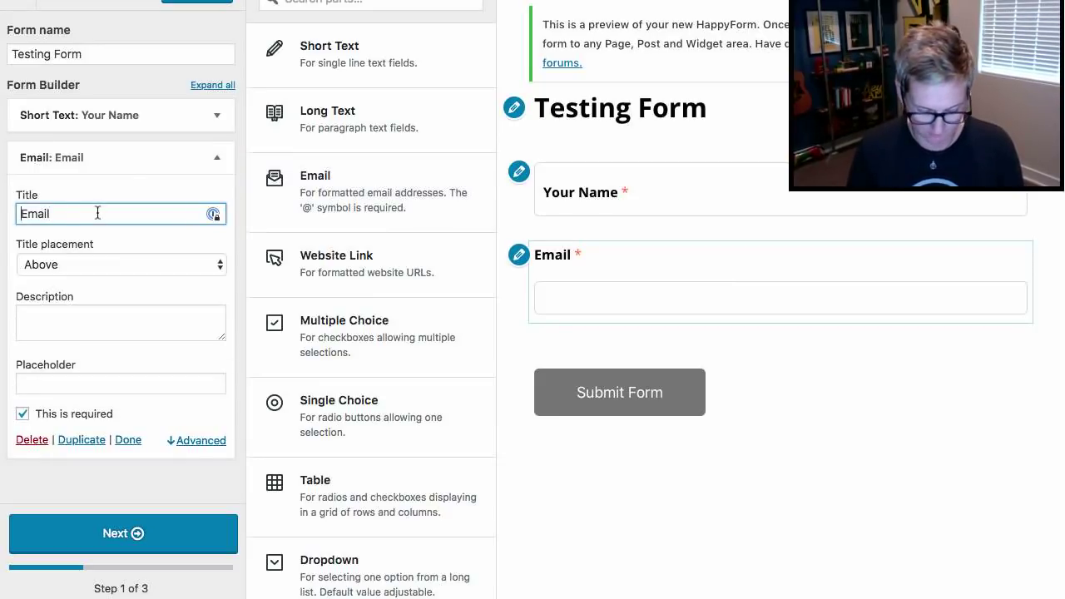
text(Your)
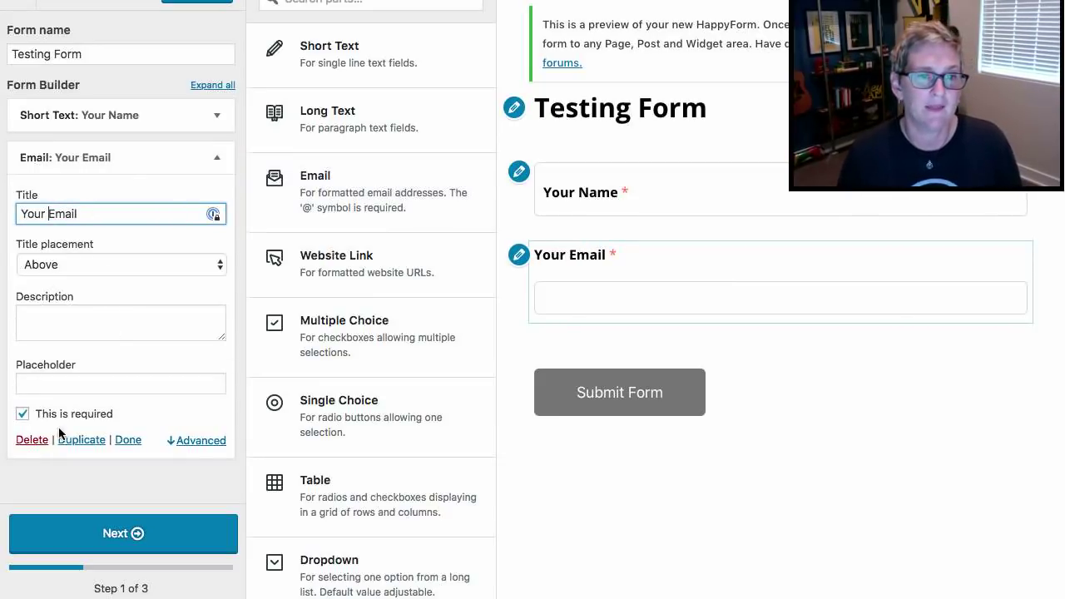
click(74, 264)
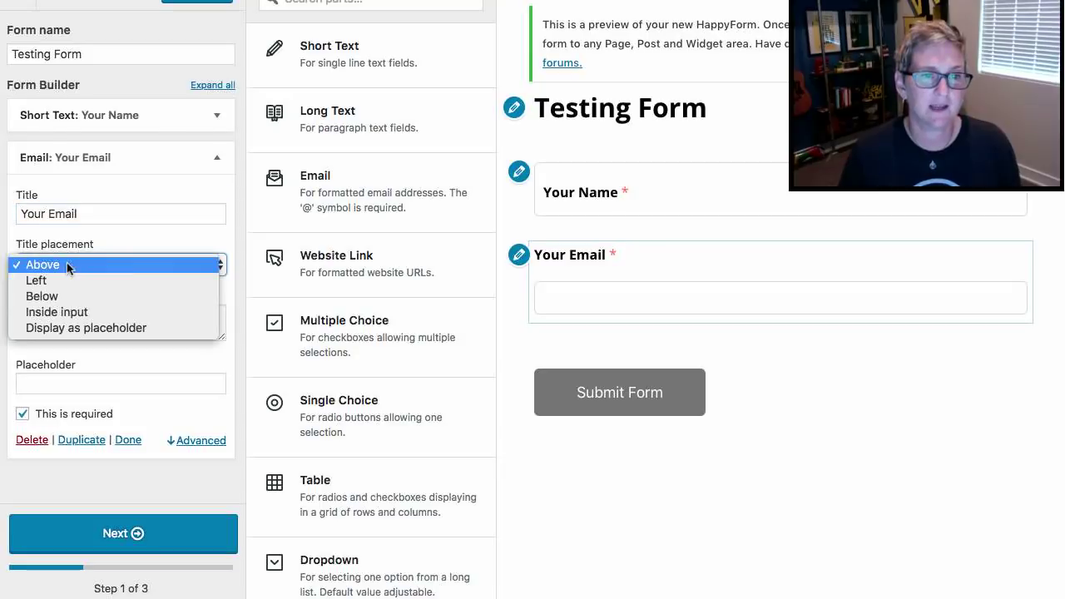
click(61, 325)
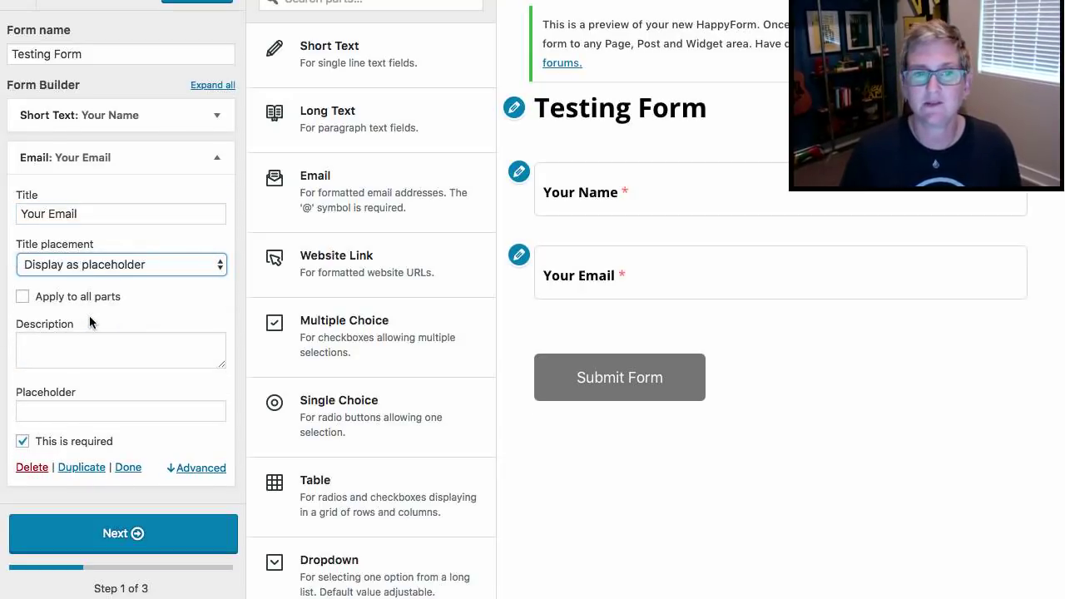
click(23, 296)
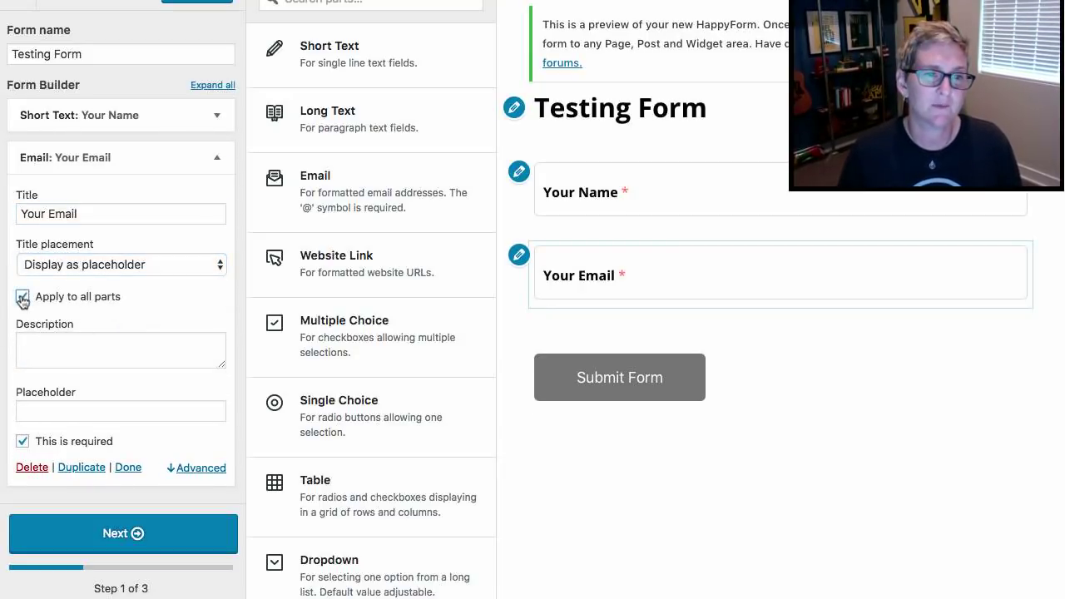
click(219, 162)
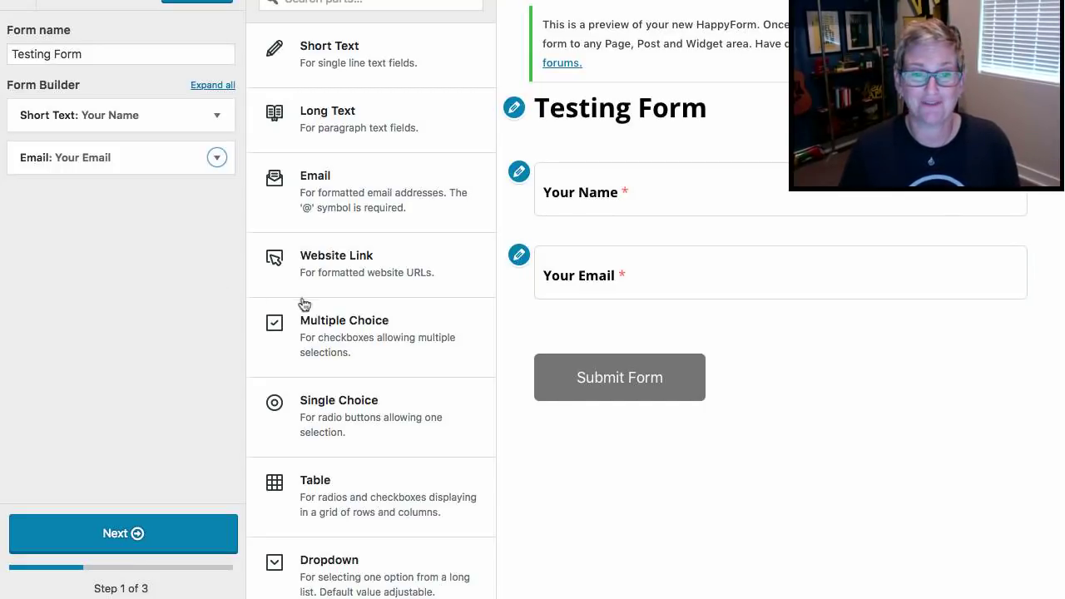
- Add a Phone field below Your Email, displaying its label as a placeholder
scroll(319, 306, down, 1)
scroll(319, 308, down, 3)
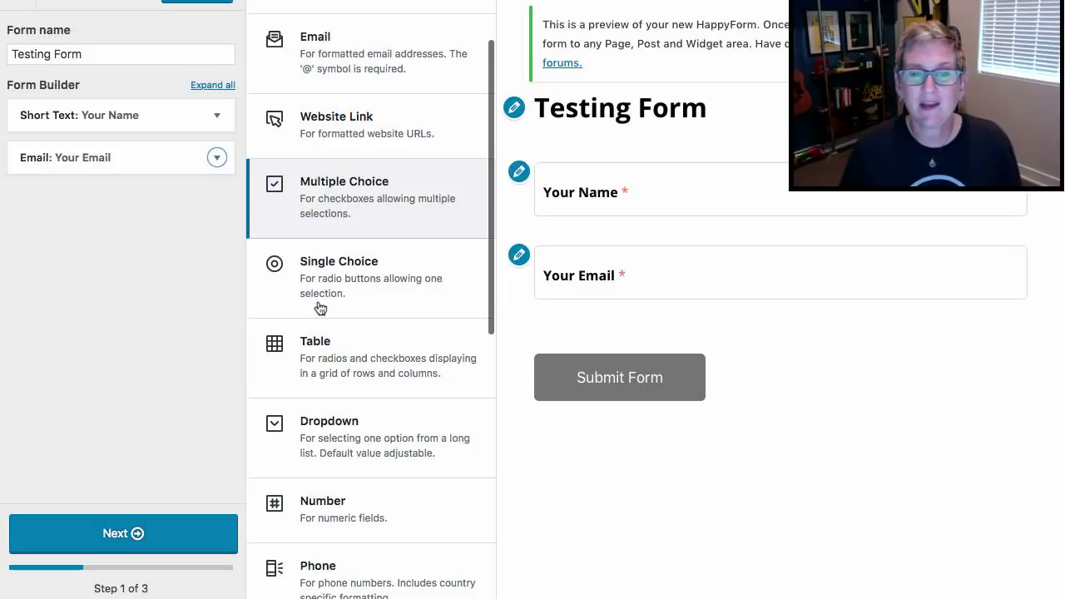
scroll(319, 308, down, 3)
scroll(318, 308, down, 1)
scroll(319, 308, down, 3)
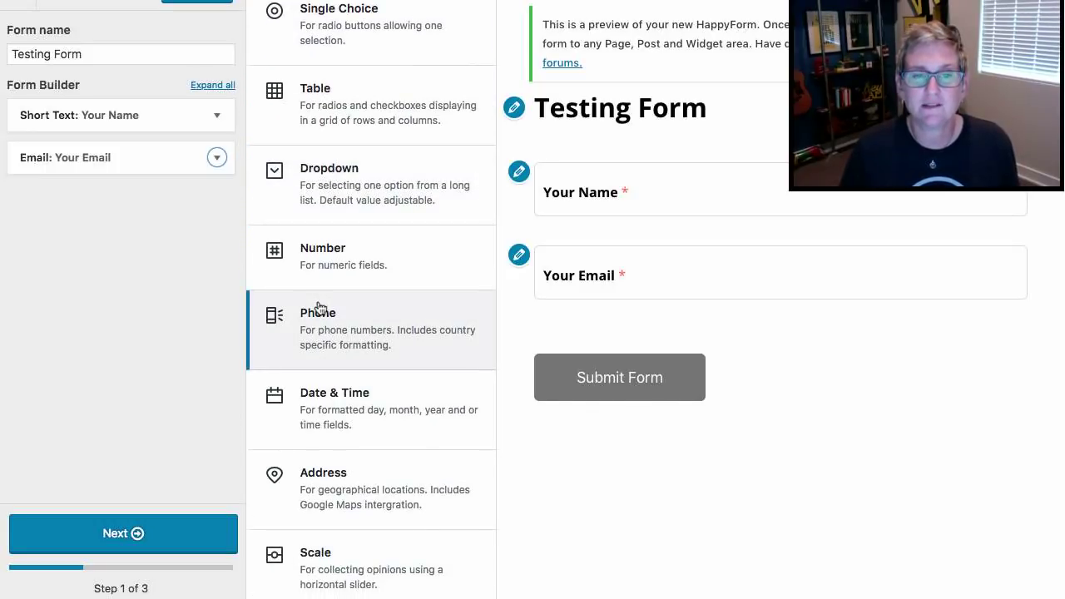
scroll(320, 349, down, 1)
scroll(319, 352, down, 2)
scroll(324, 375, down, 2)
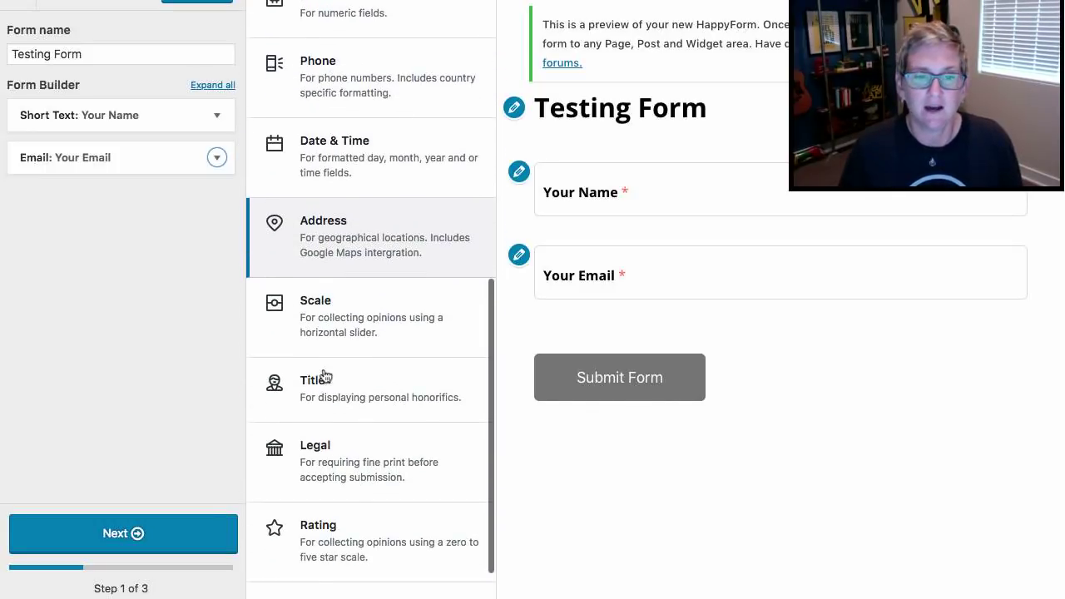
scroll(326, 375, down, 1)
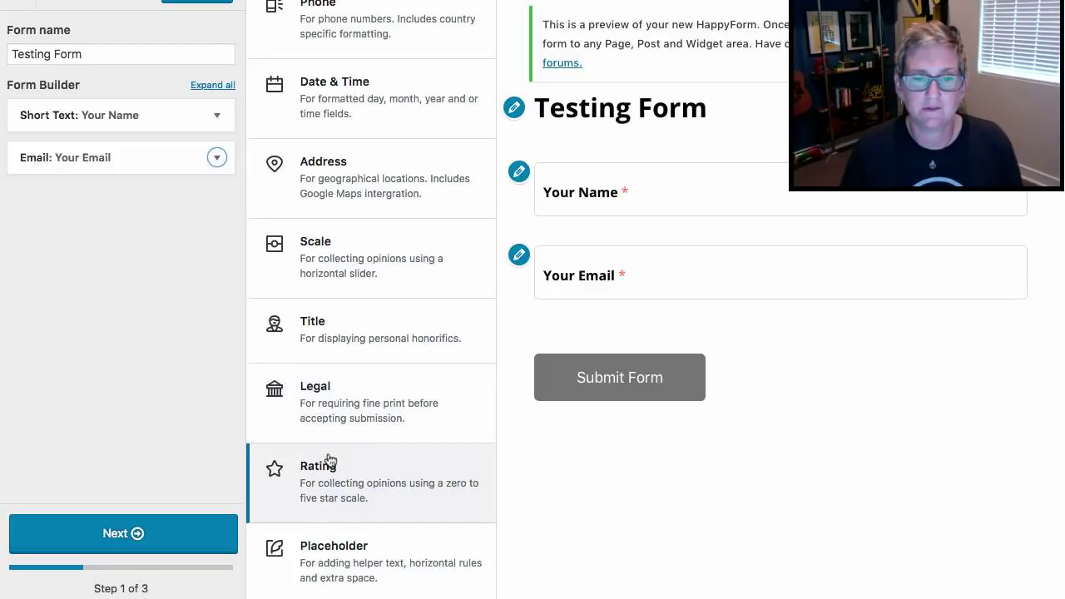
scroll(346, 250, up, 2)
scroll(342, 196, up, 4)
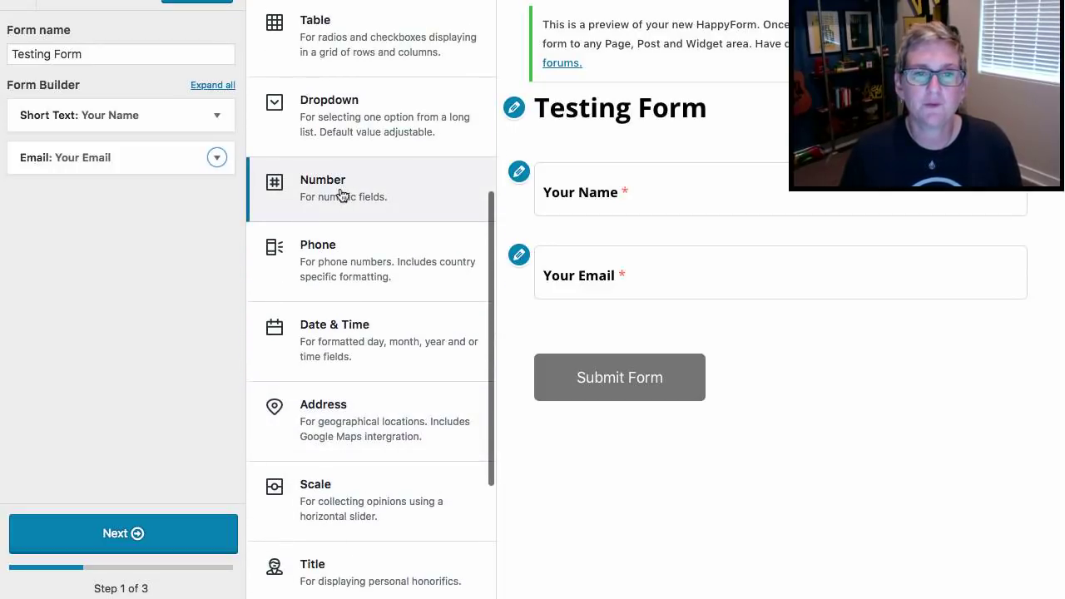
click(340, 246)
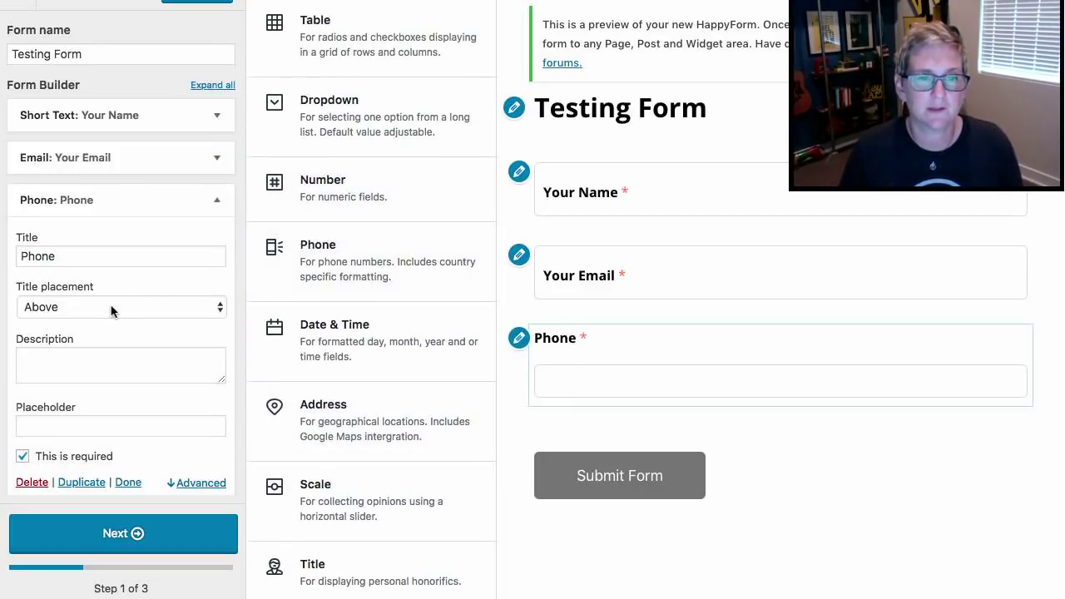
click(110, 308)
click(109, 370)
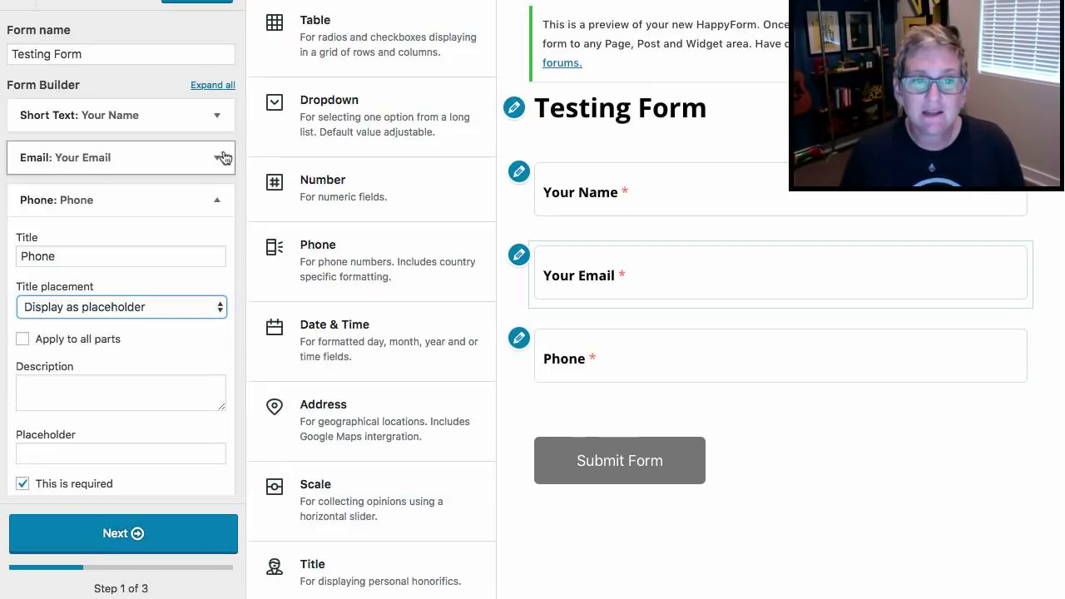
click(215, 202)
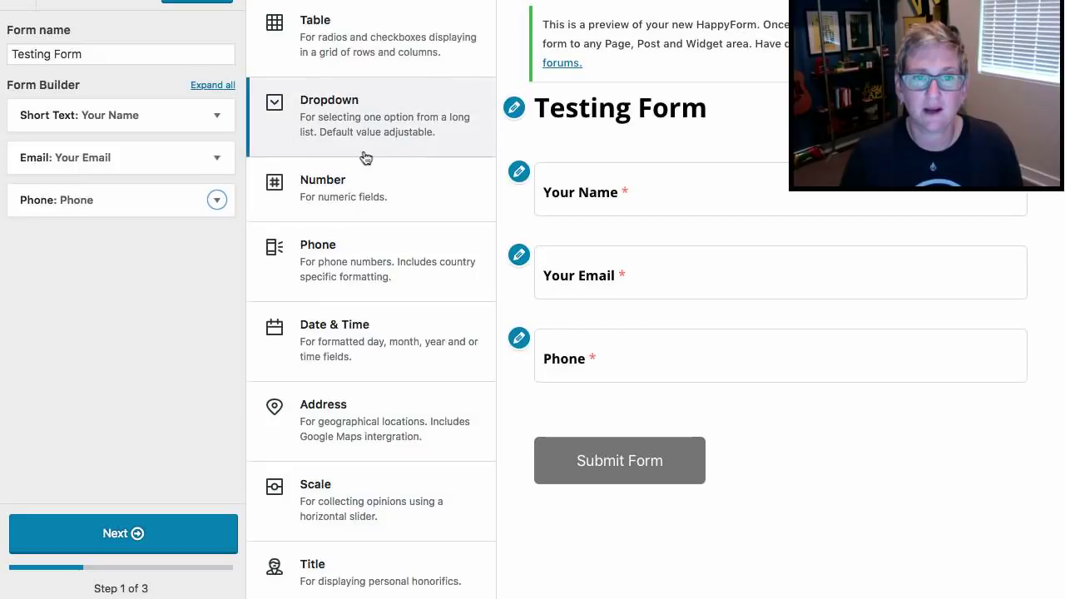
- Add a Long Text field titled 'Your Message' with its label as a placeholder
scroll(366, 159, up, 5)
scroll(367, 159, up, 1)
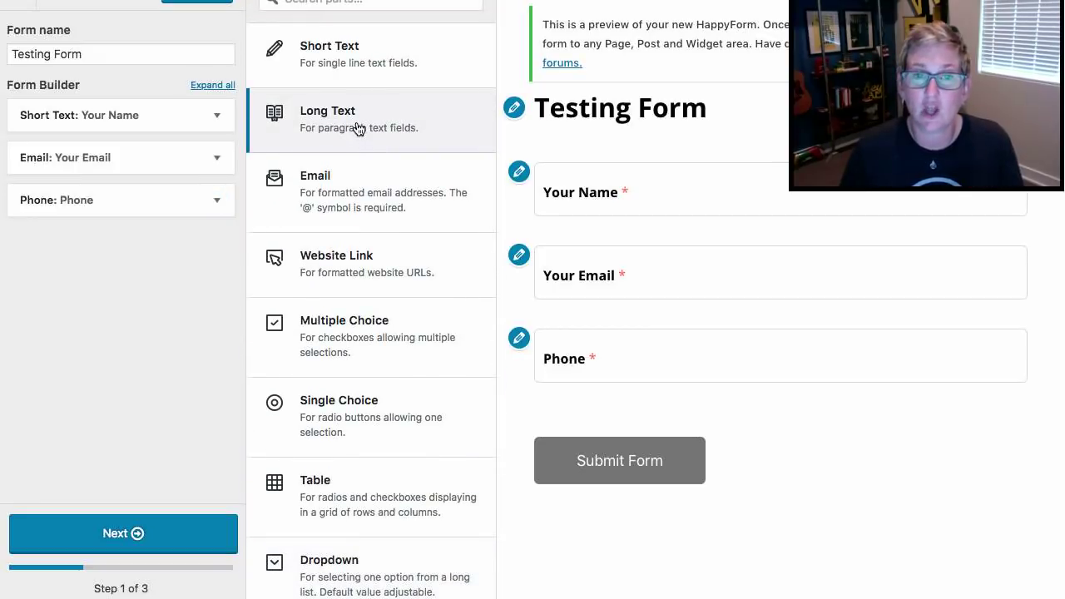
click(357, 127)
double_click(88, 300)
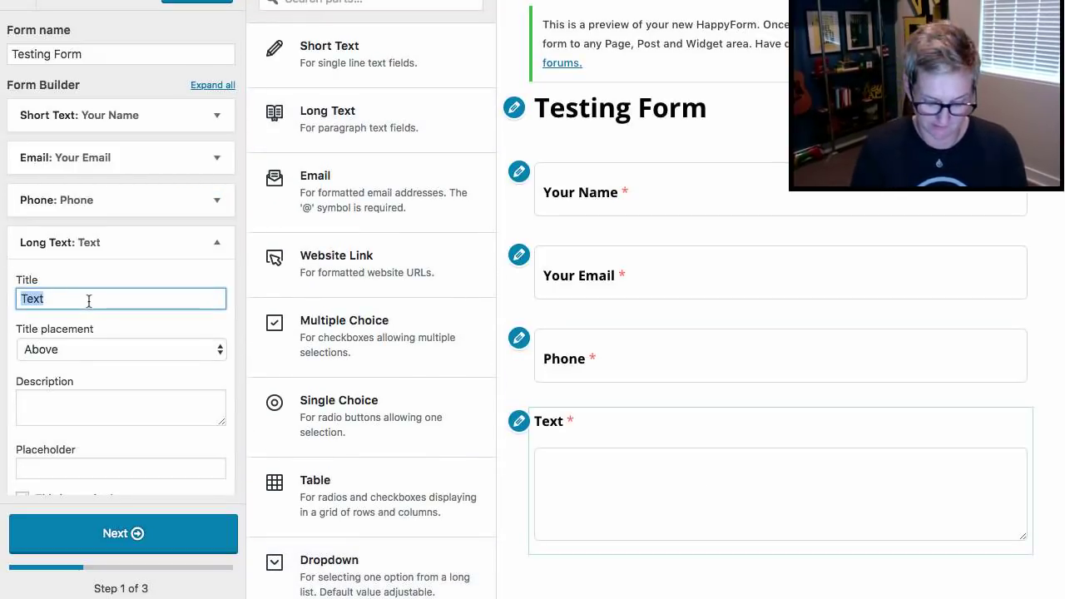
text(Your Message)
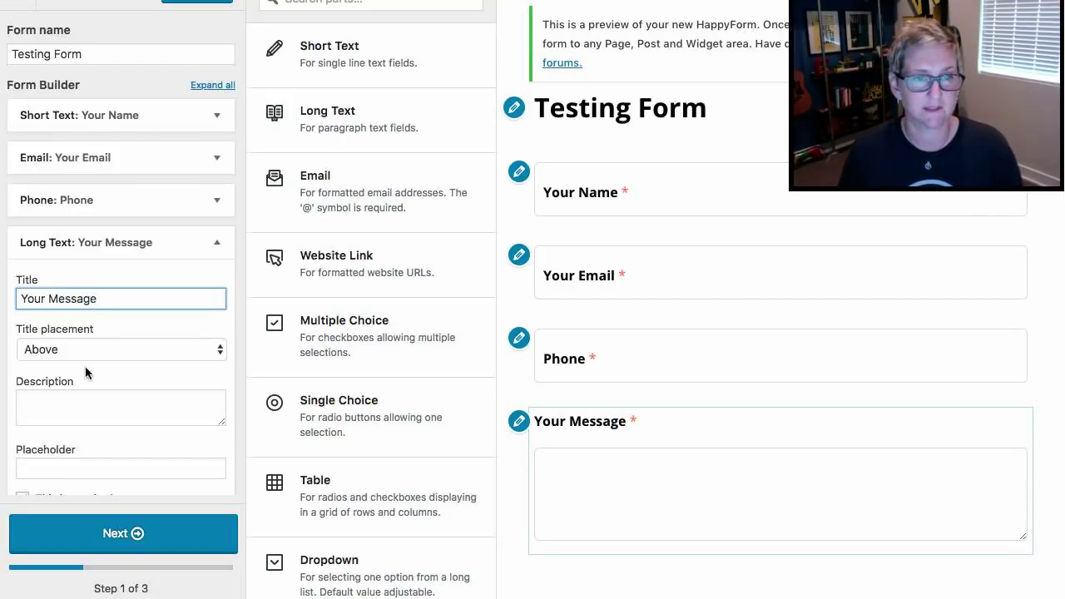
click(87, 350)
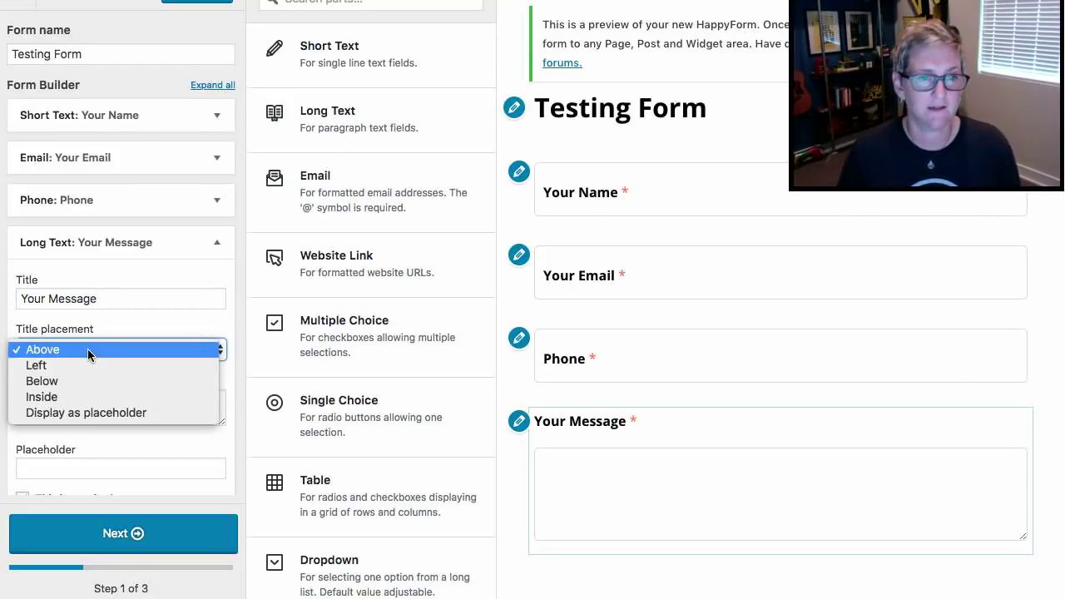
click(83, 412)
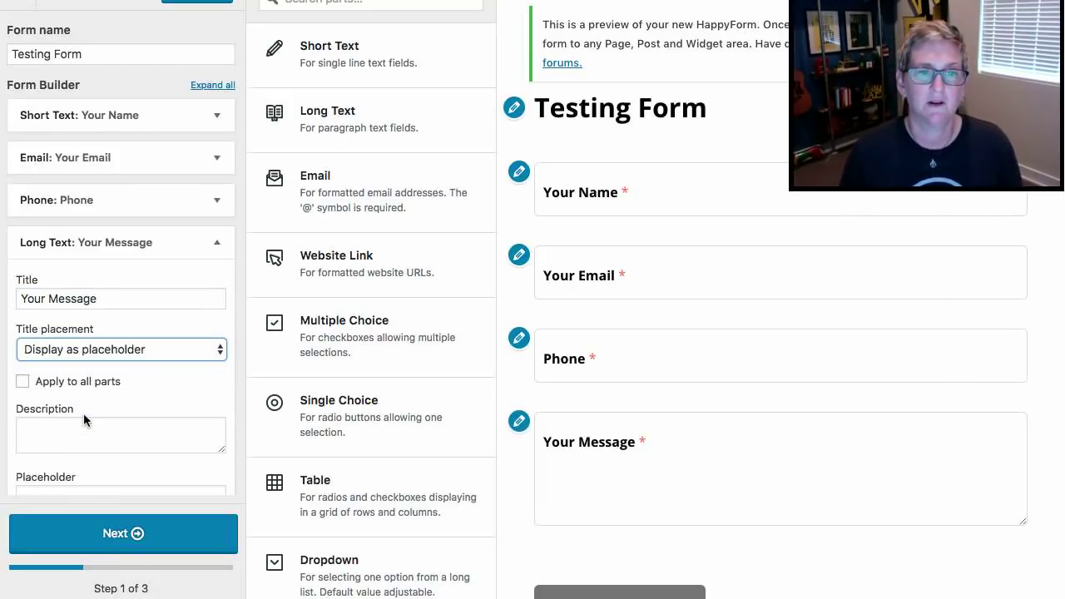
scroll(83, 413, down, 3)
scroll(83, 413, up, 3)
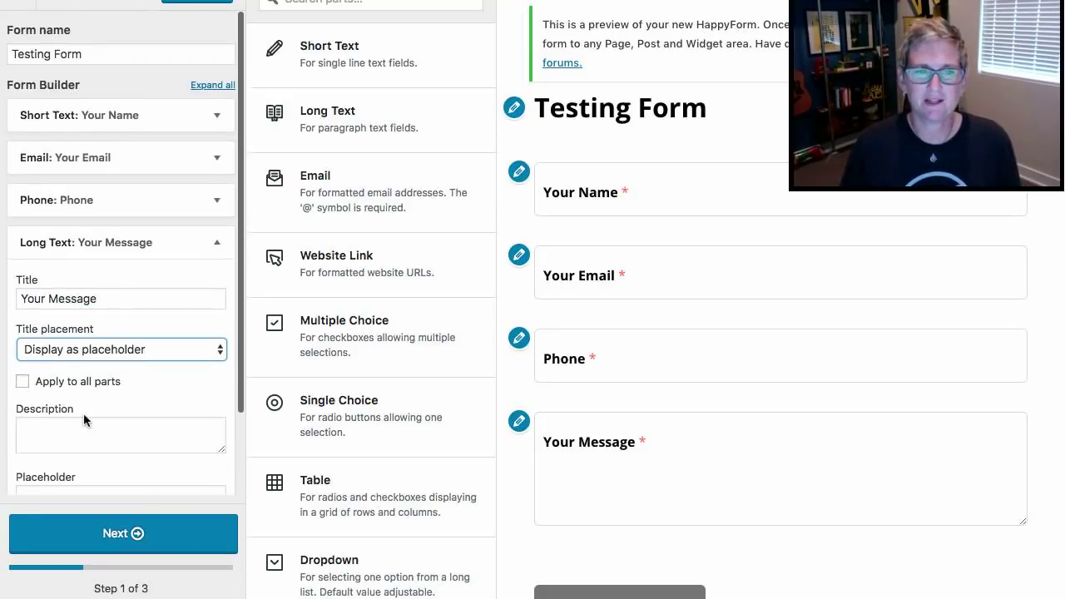
click(216, 242)
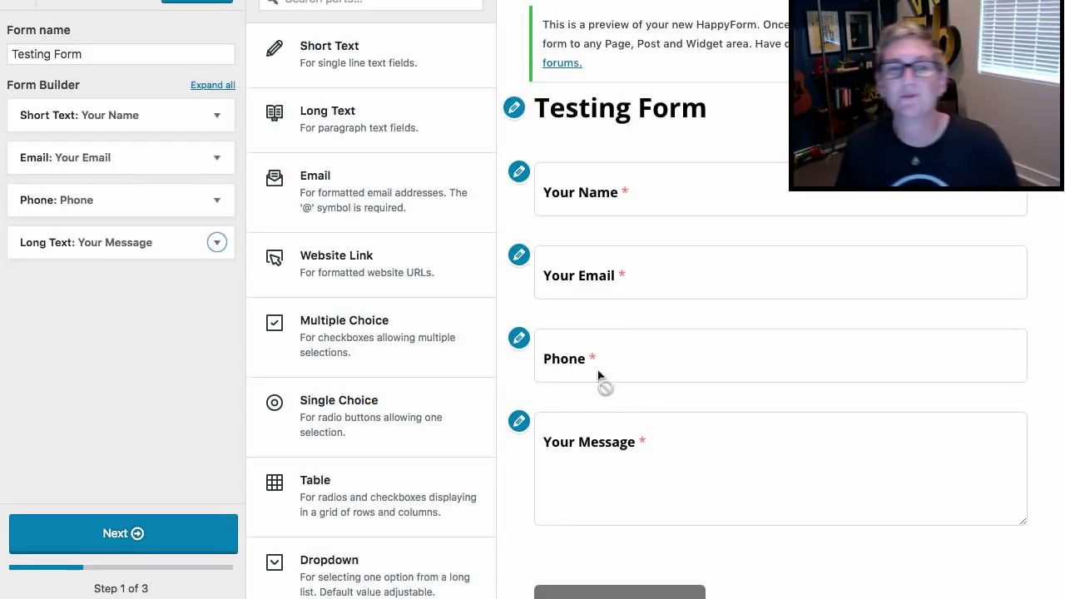
click(135, 533)
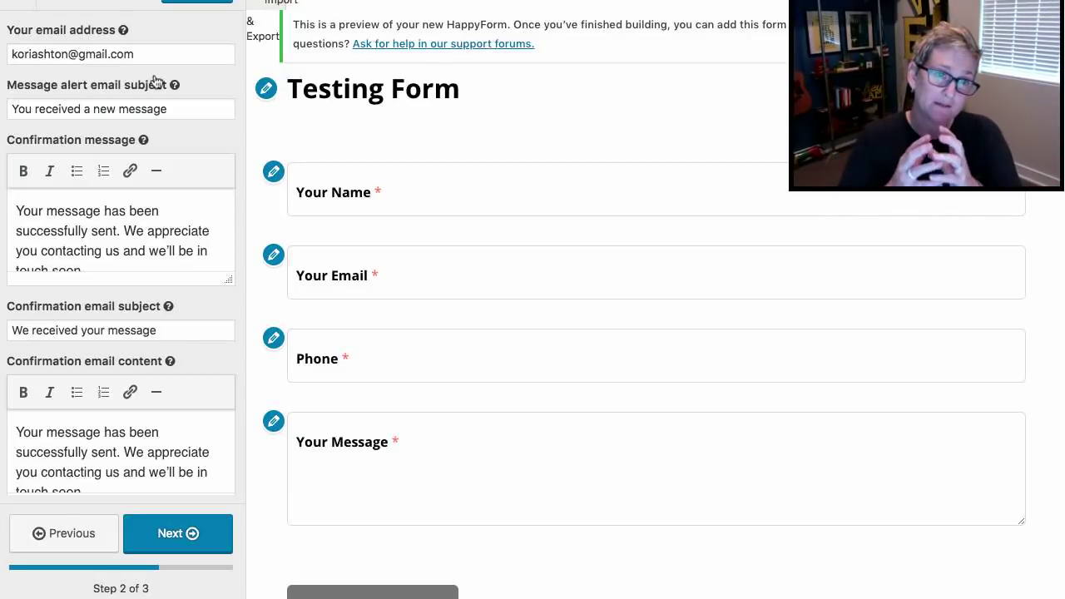
triple_click(115, 230)
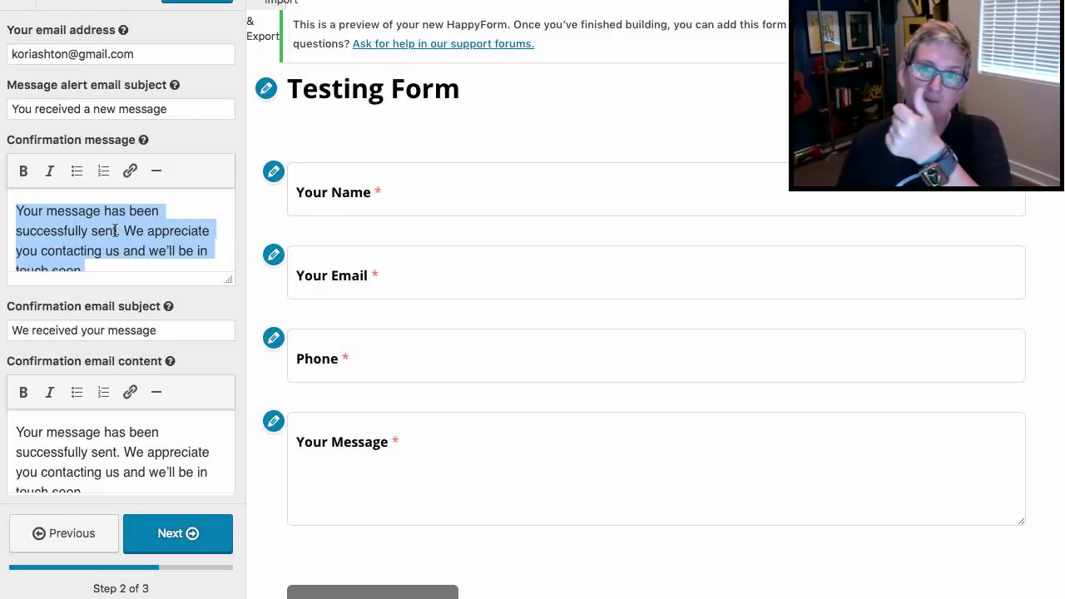
click(129, 109)
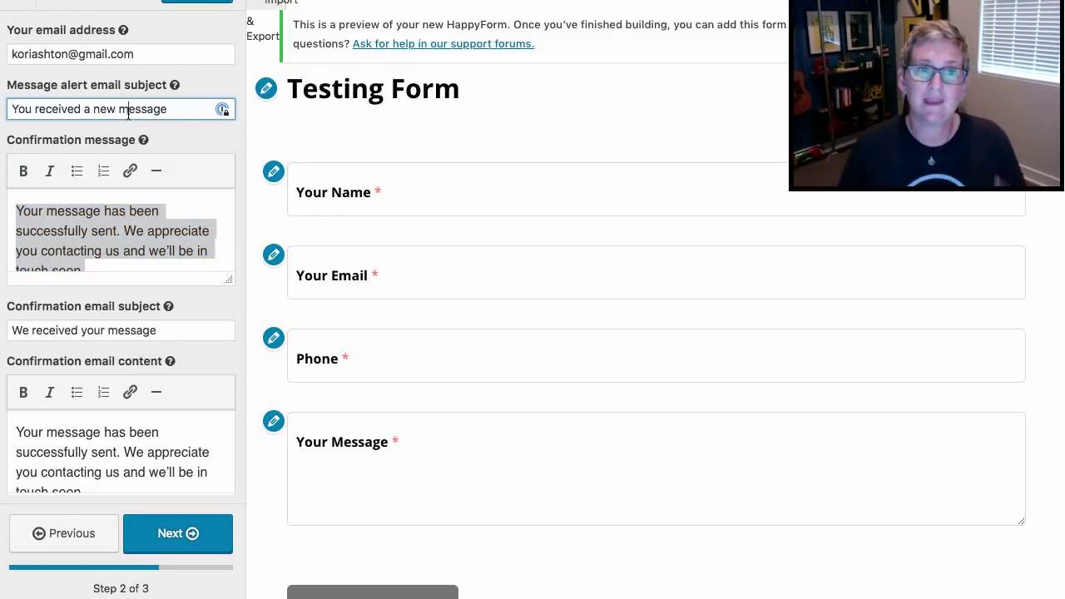
triple_click(101, 55)
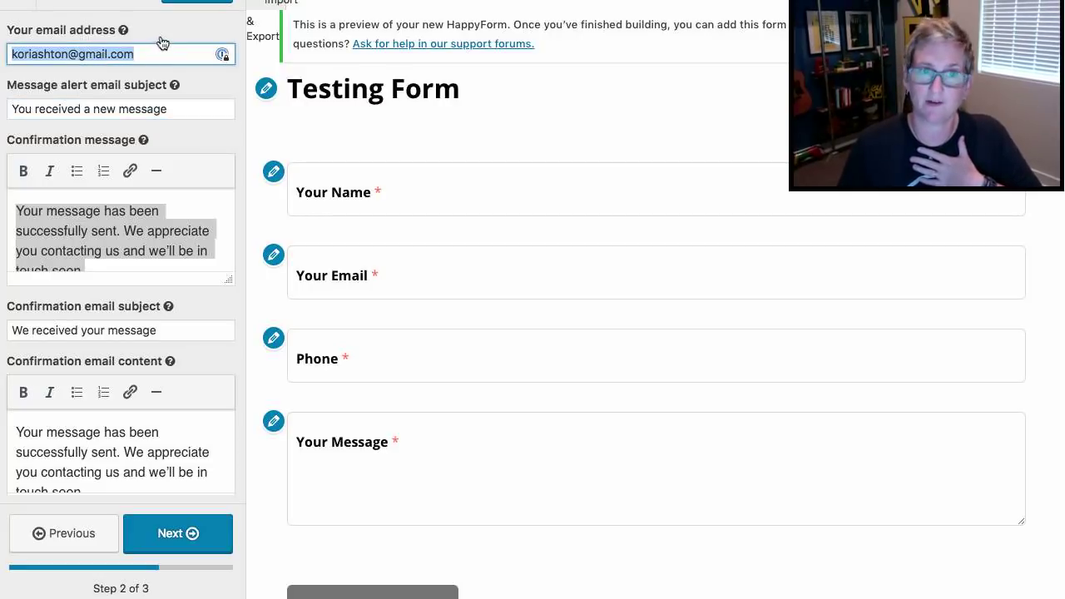
scroll(124, 169, down, 3)
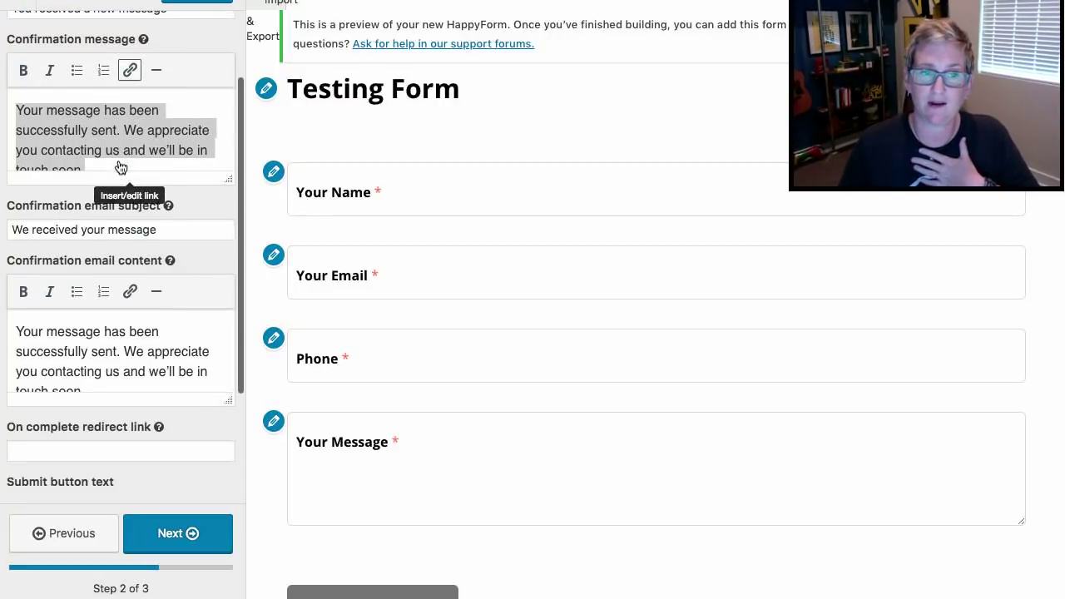
scroll(120, 168, down, 1)
scroll(122, 170, down, 3)
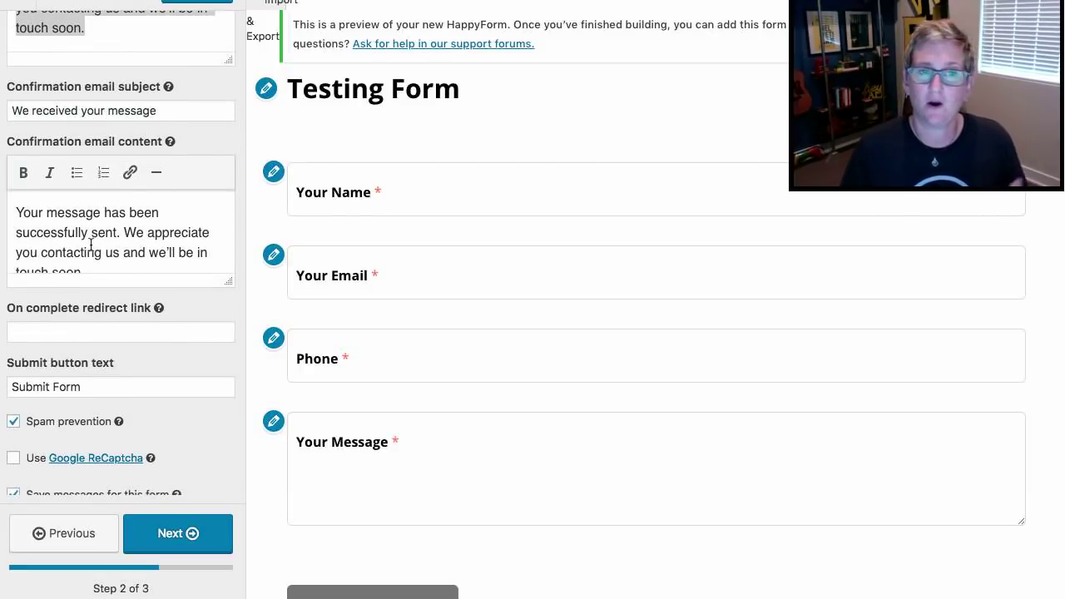
scroll(91, 245, down, 1)
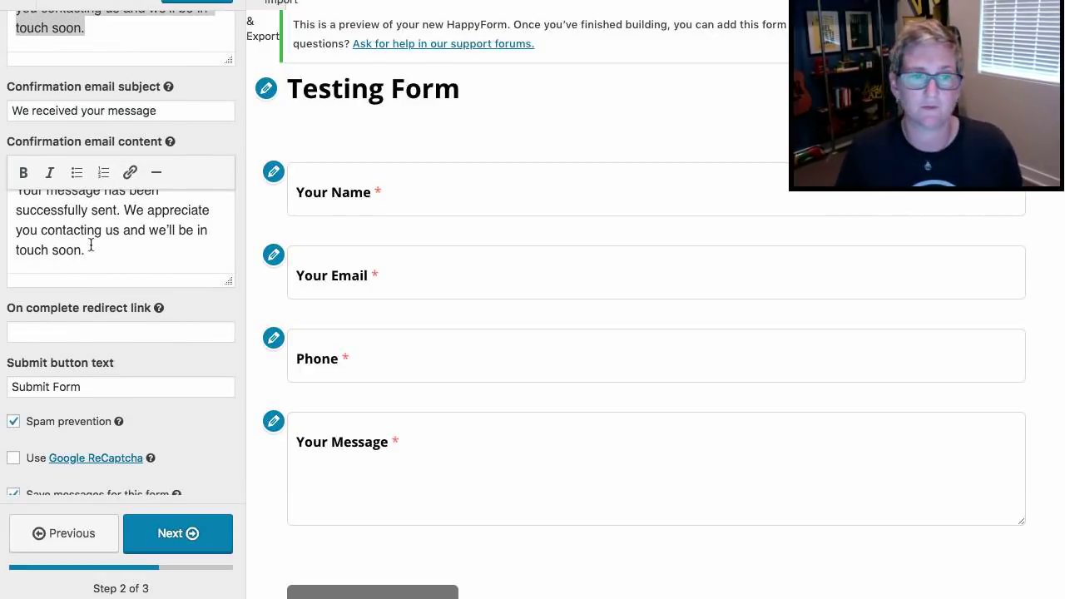
scroll(91, 245, down, 1)
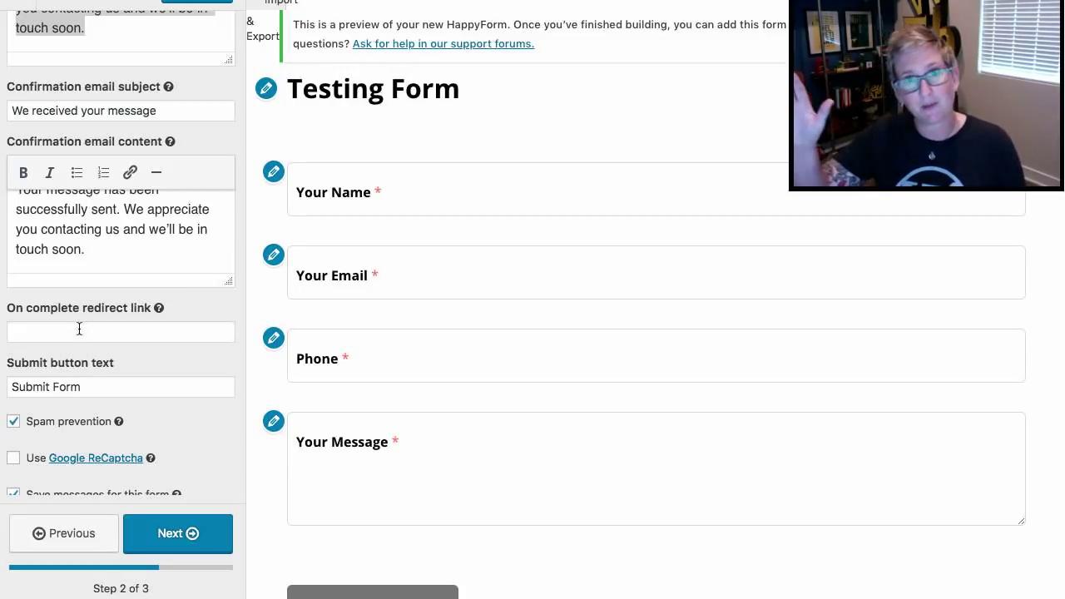
click(79, 329)
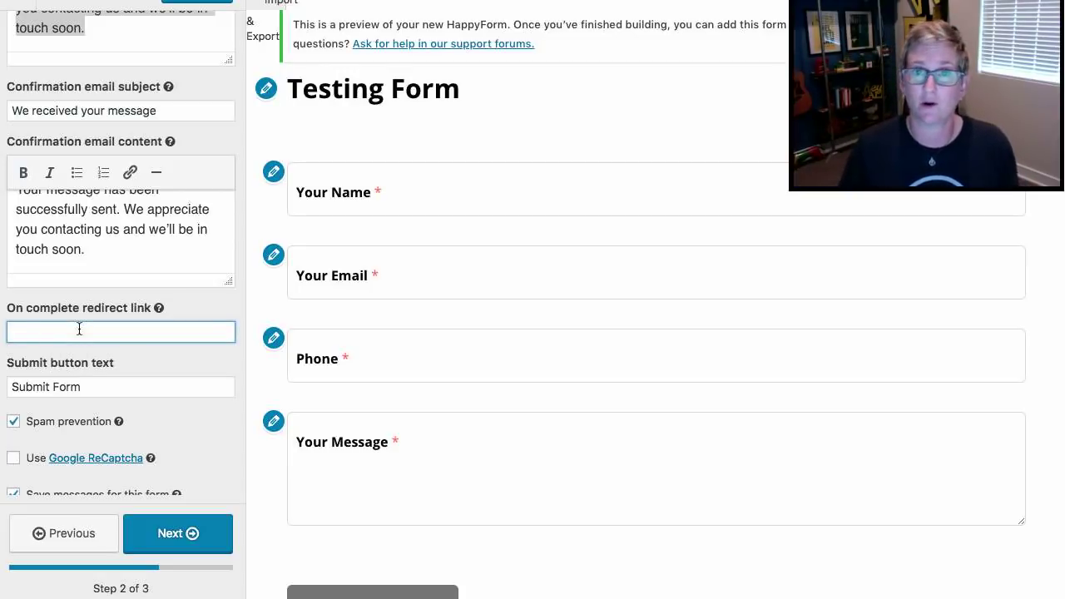
- Change the submit button label from 'Submit Form' to 'Register Now'
scroll(471, 397, down, 3)
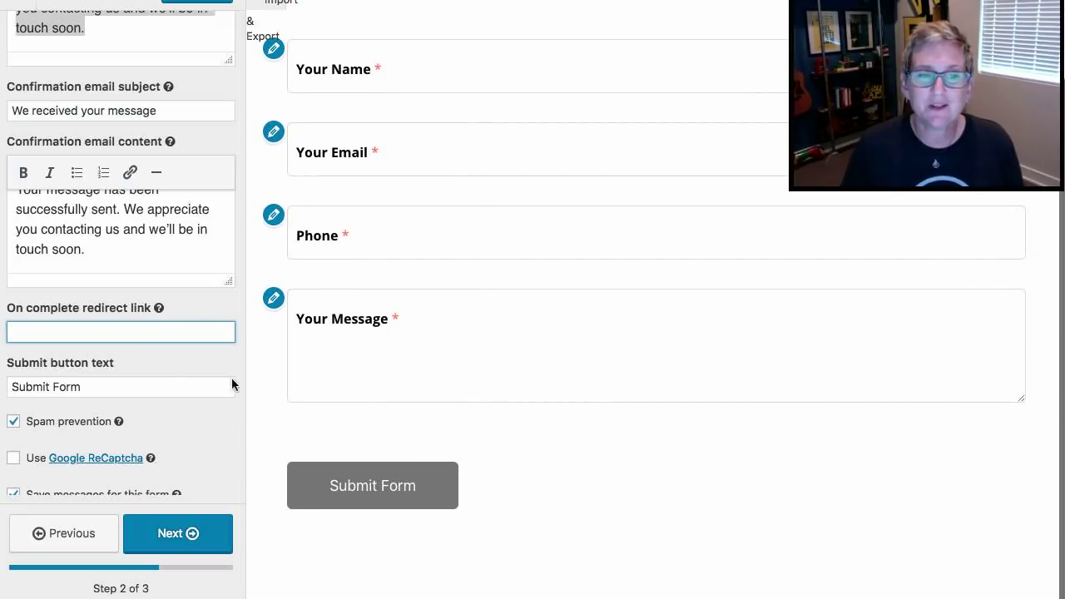
triple_click(123, 387)
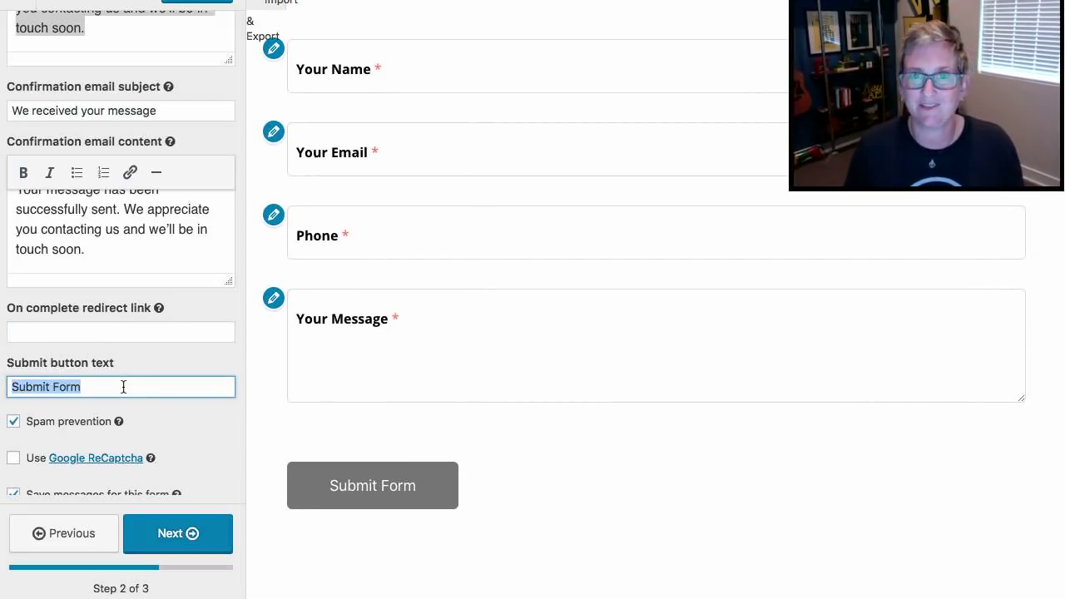
text(R)
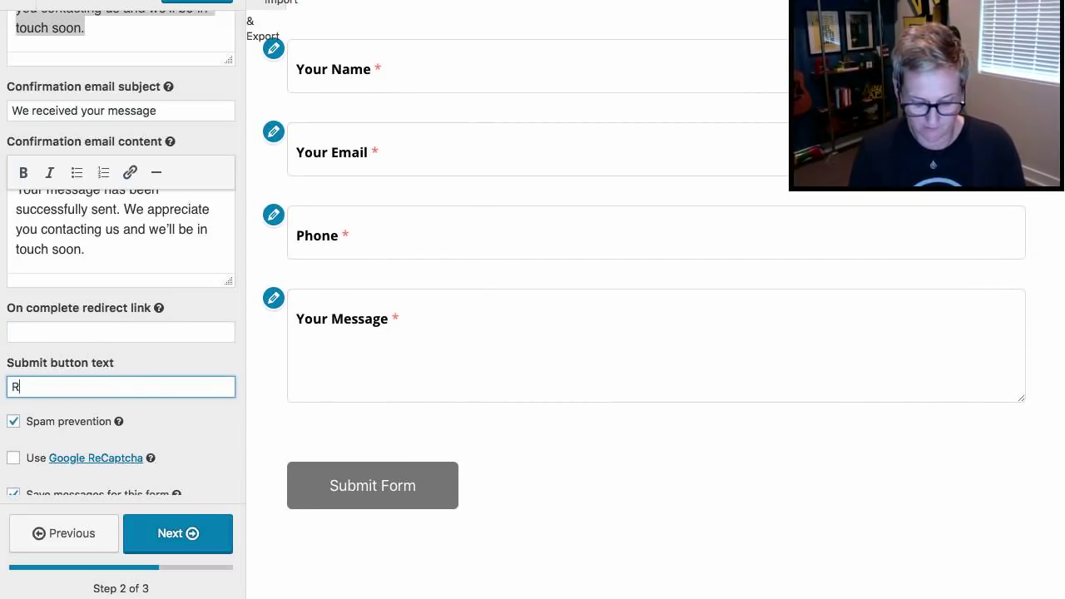
text(egister )
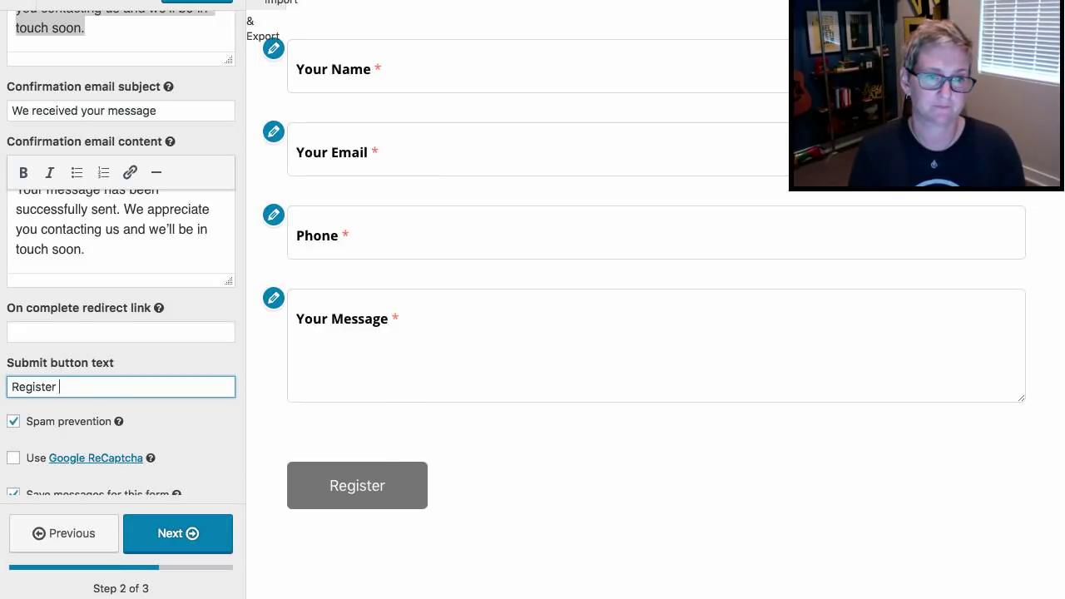
text(Now)
scroll(185, 422, down, 1)
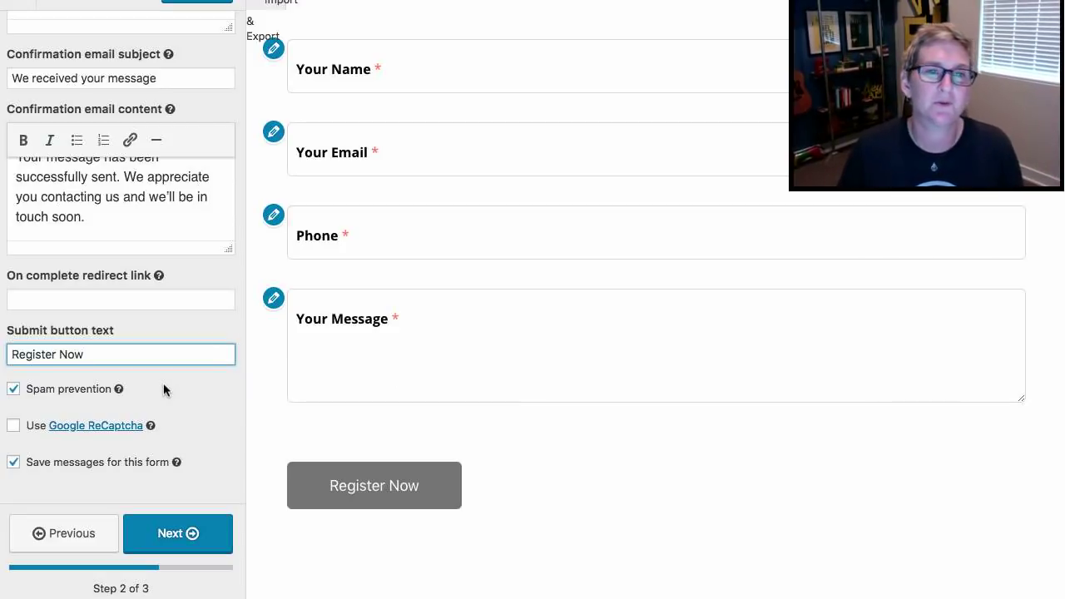
- Advance the form builder to Step 3 of 3, the styling step
click(145, 526)
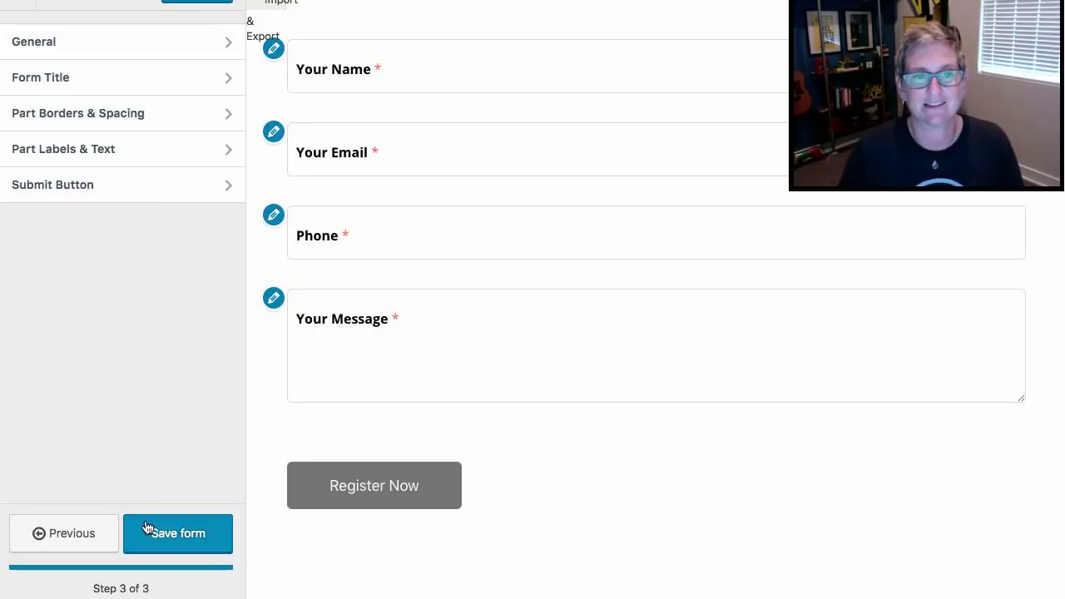
- In General styles, set form width to 60% and the success colour to blue (#4947e5)
click(226, 55)
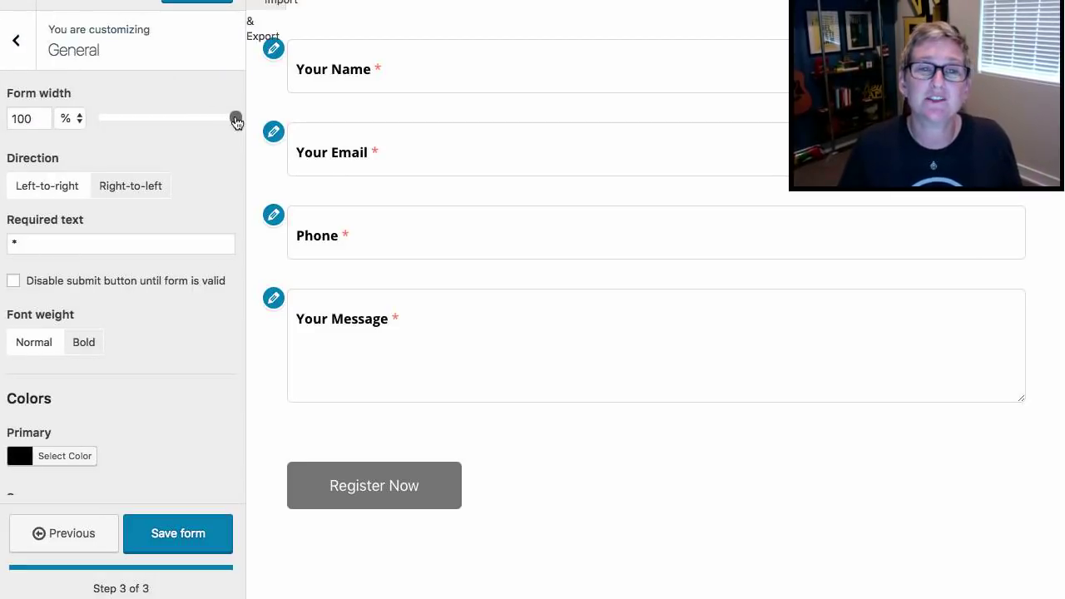
drag(225, 119, 202, 120)
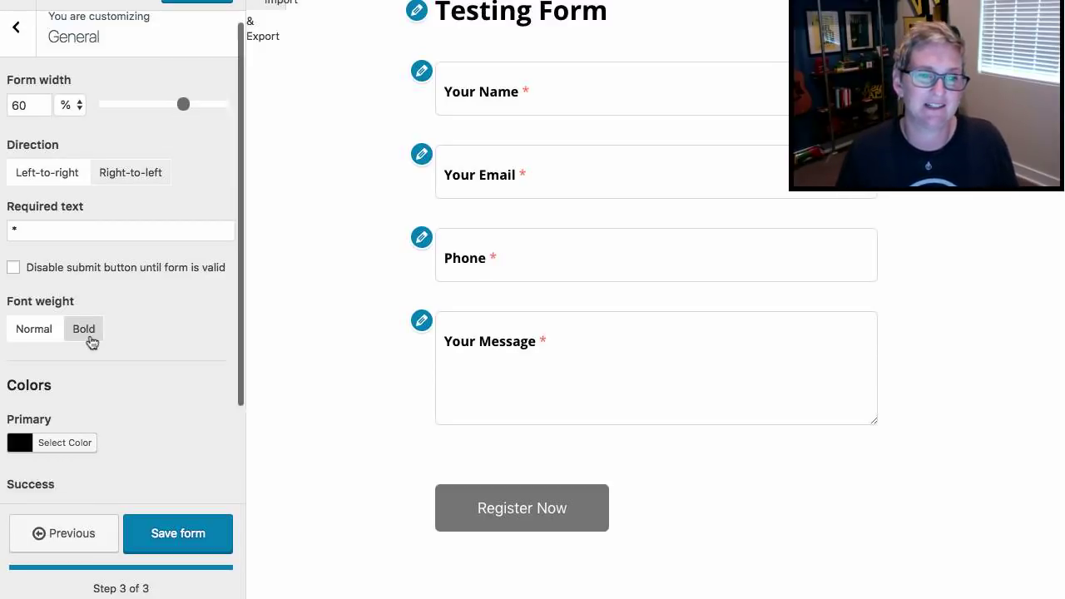
scroll(89, 353, down, 3)
click(20, 401)
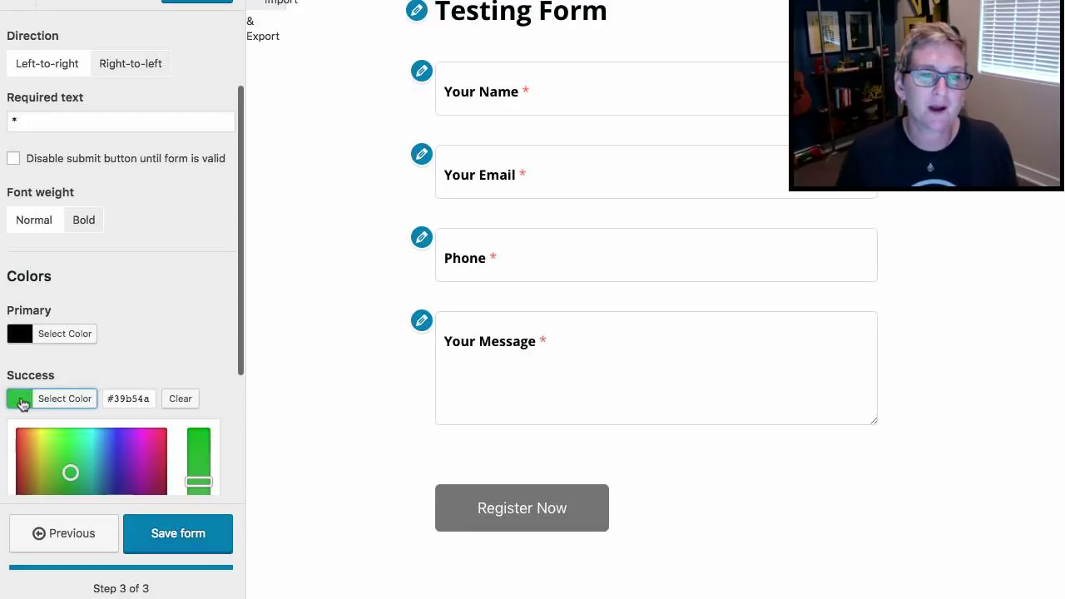
click(118, 443)
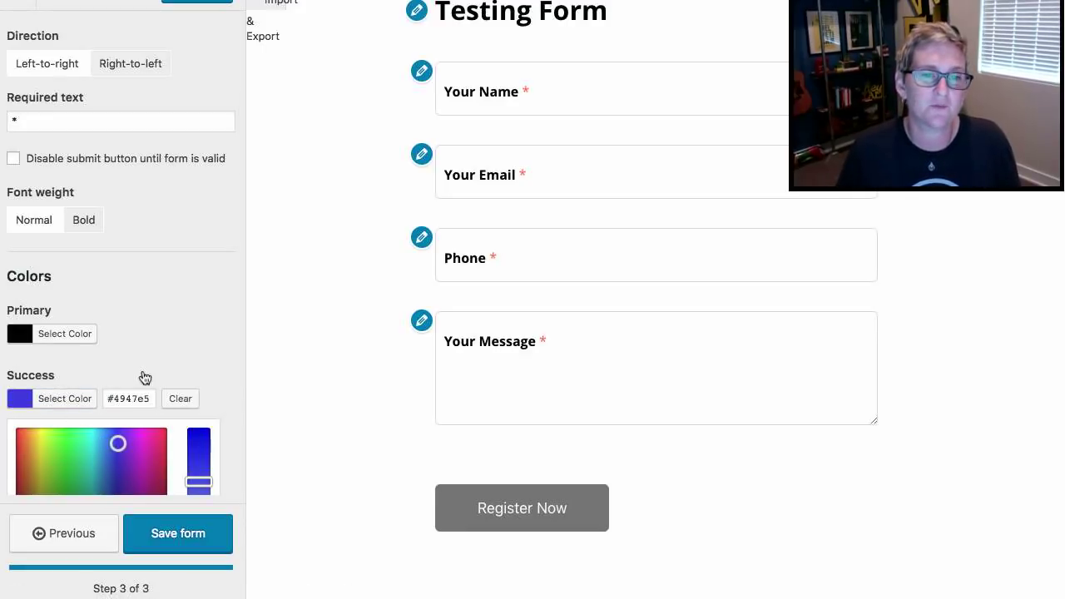
scroll(158, 441, down, 5)
scroll(162, 321, up, 4)
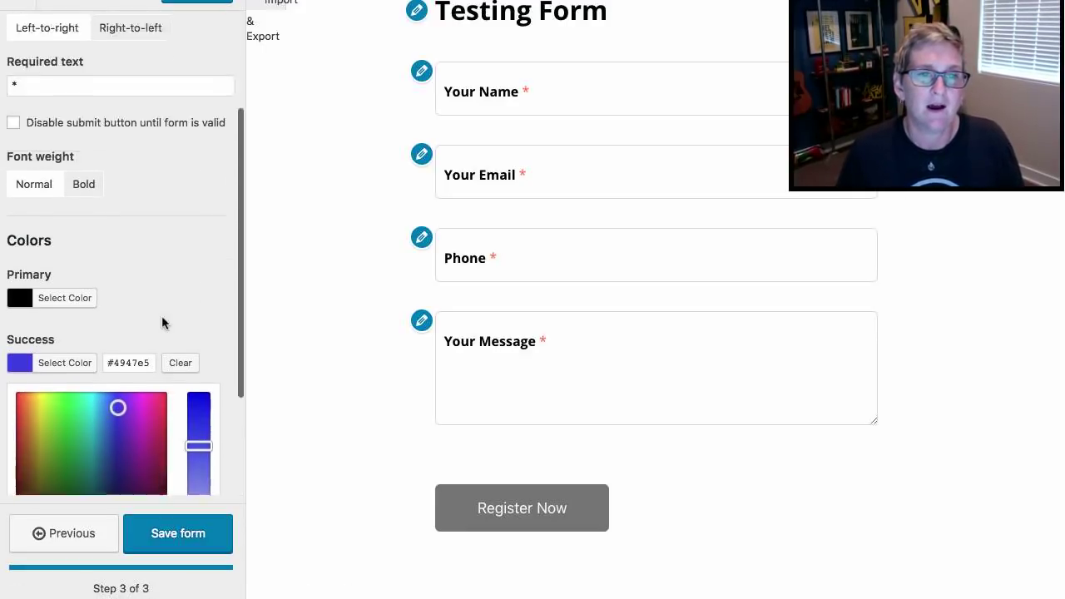
scroll(144, 146, up, 4)
click(17, 51)
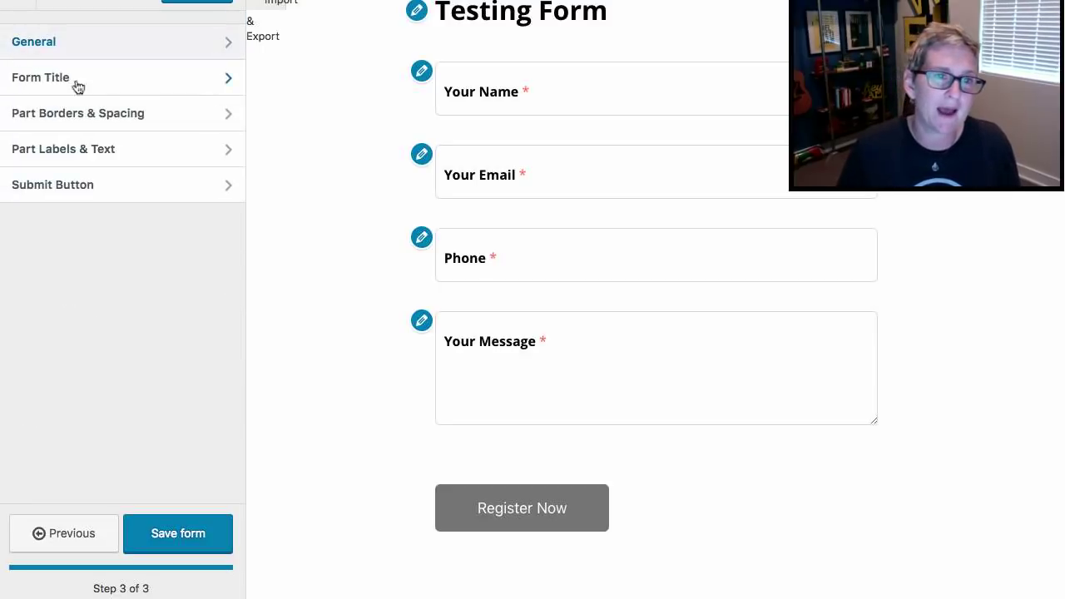
- In Form Title styles, hide the Testing Form heading and center-align it
click(104, 90)
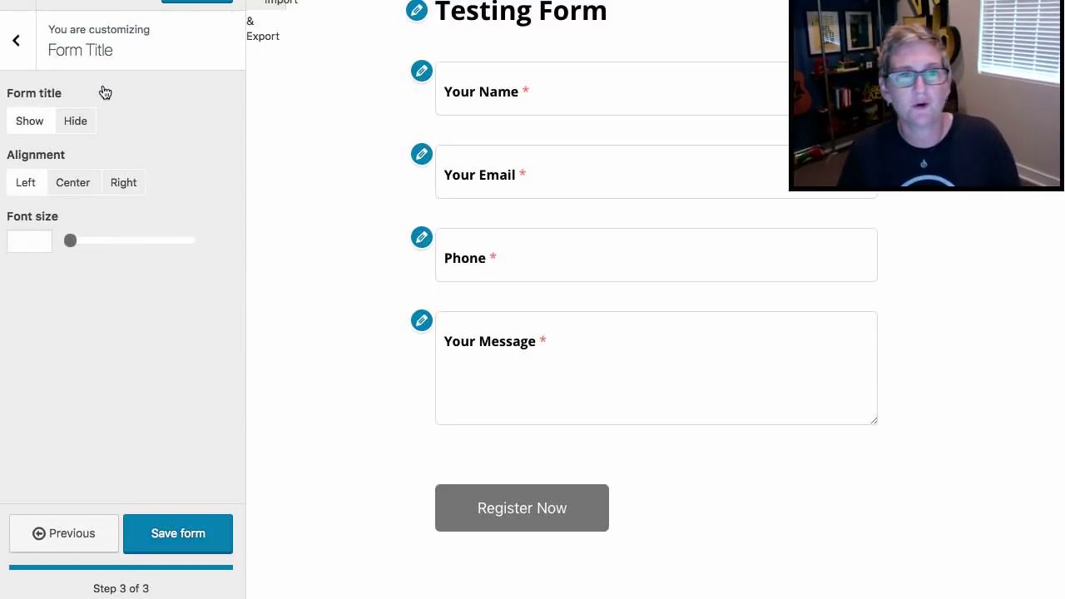
click(74, 127)
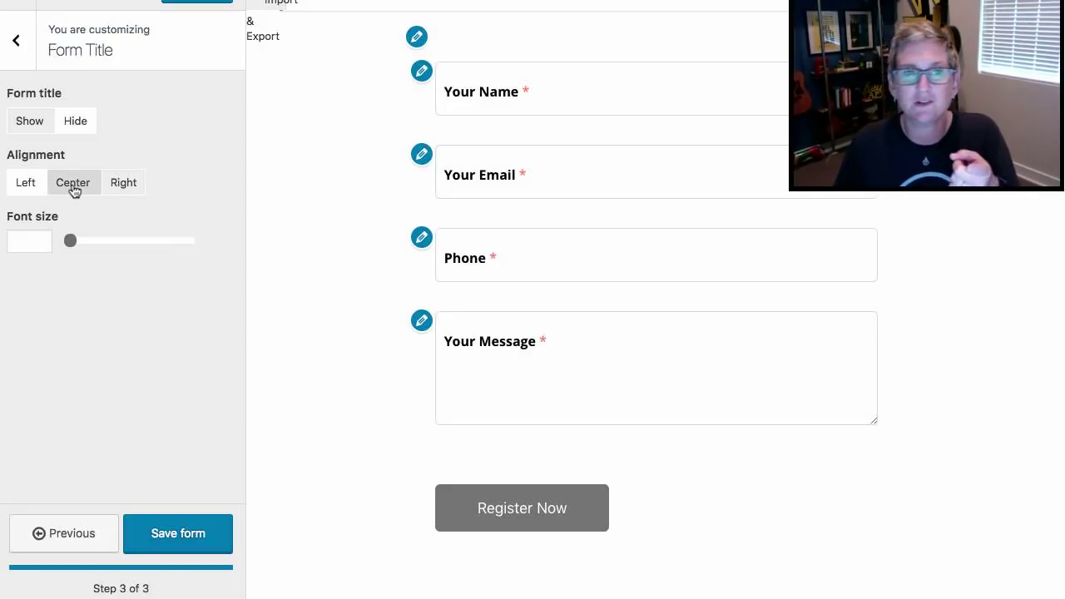
click(77, 190)
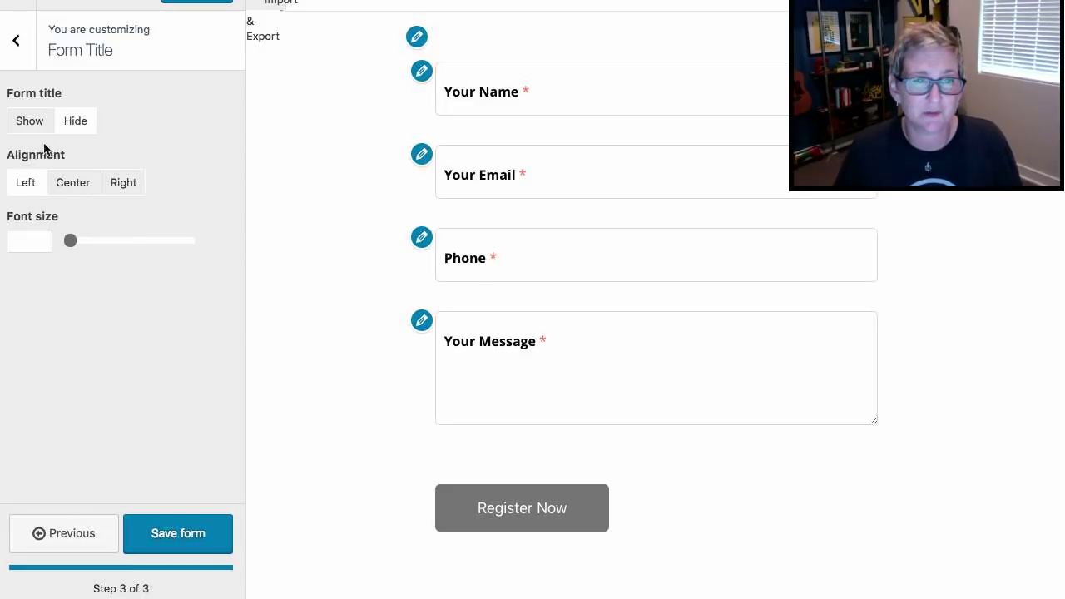
click(16, 41)
- In Part Borders & Spacing, keep field borders shown and set narrow outer and inner padding
click(100, 123)
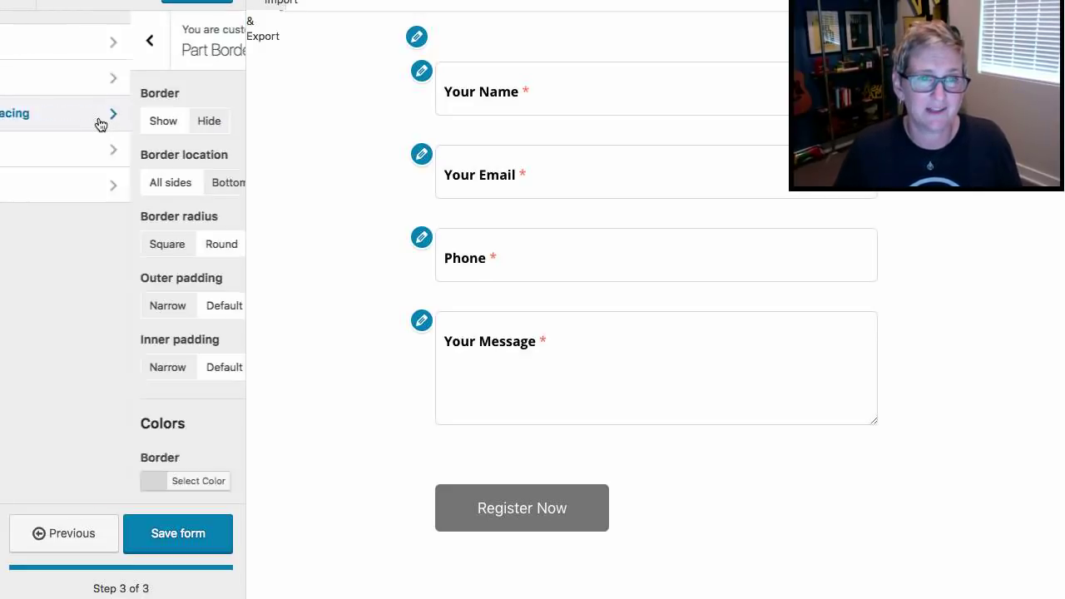
click(77, 122)
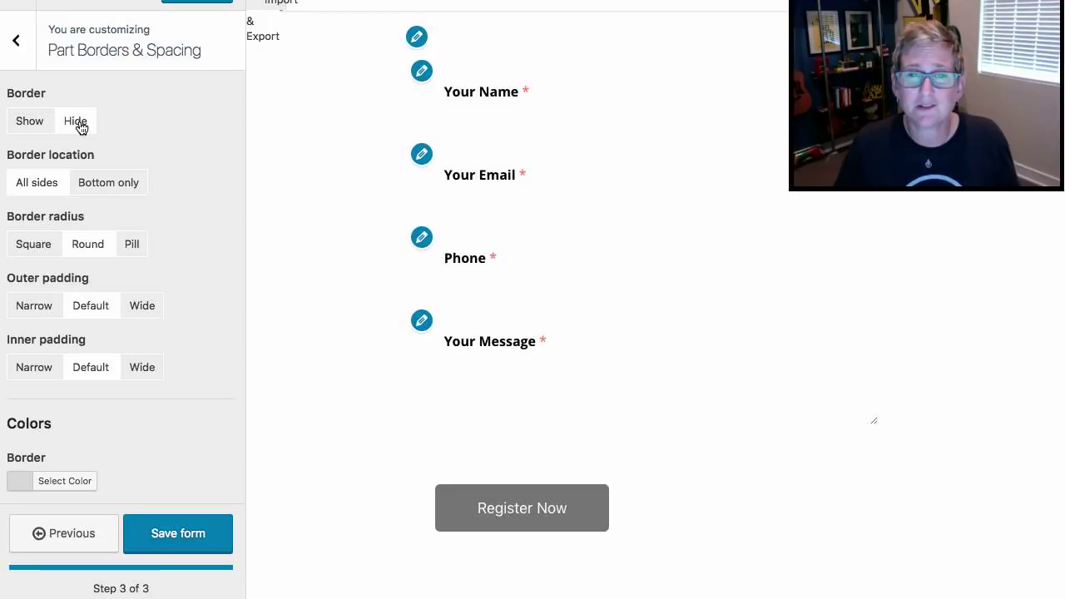
click(38, 125)
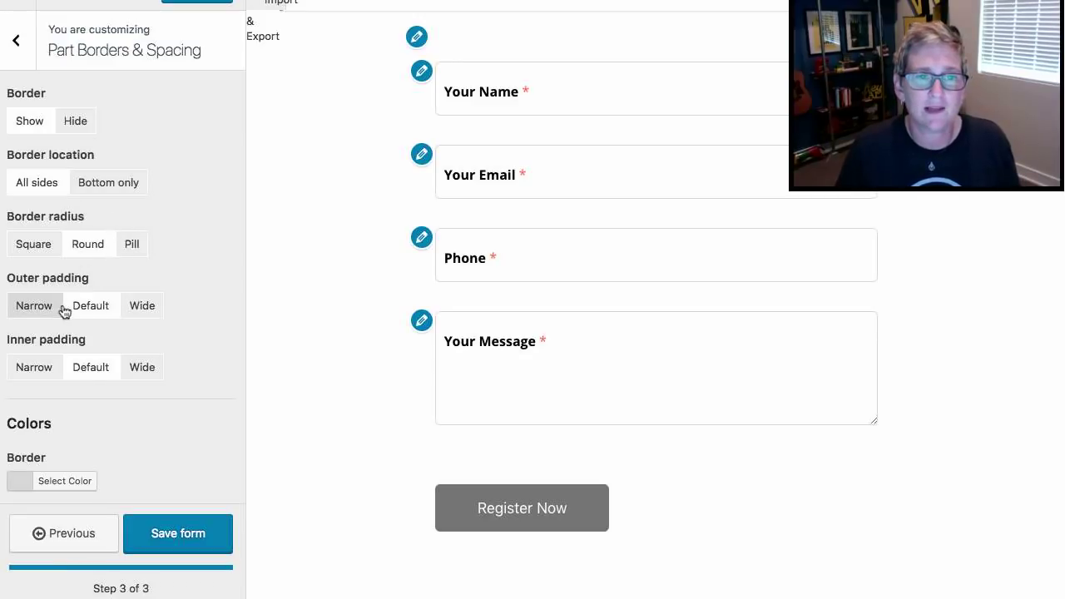
scroll(83, 374, down, 3)
click(43, 241)
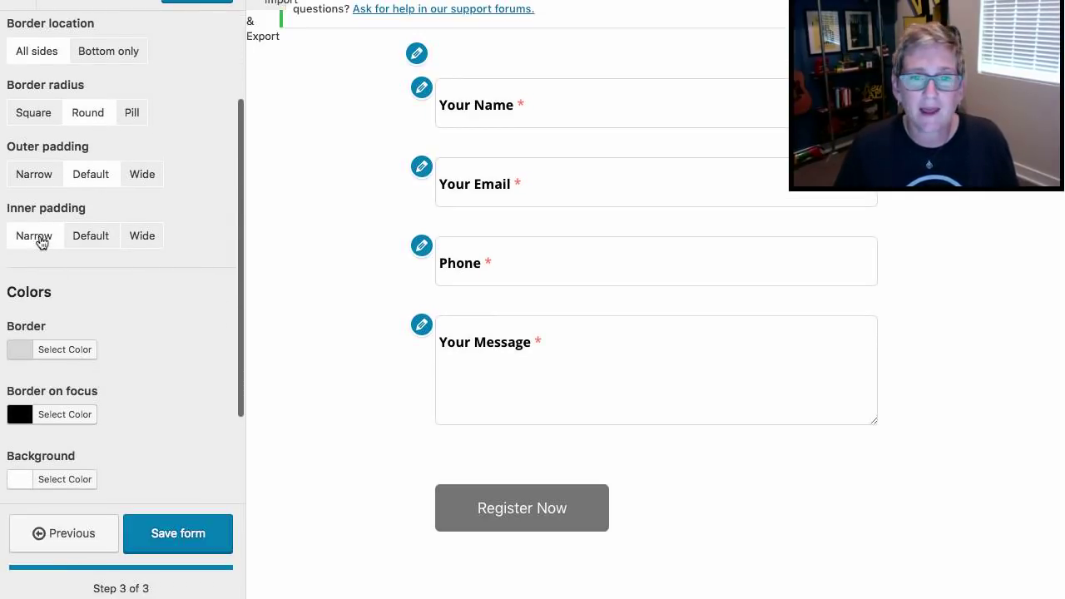
click(34, 175)
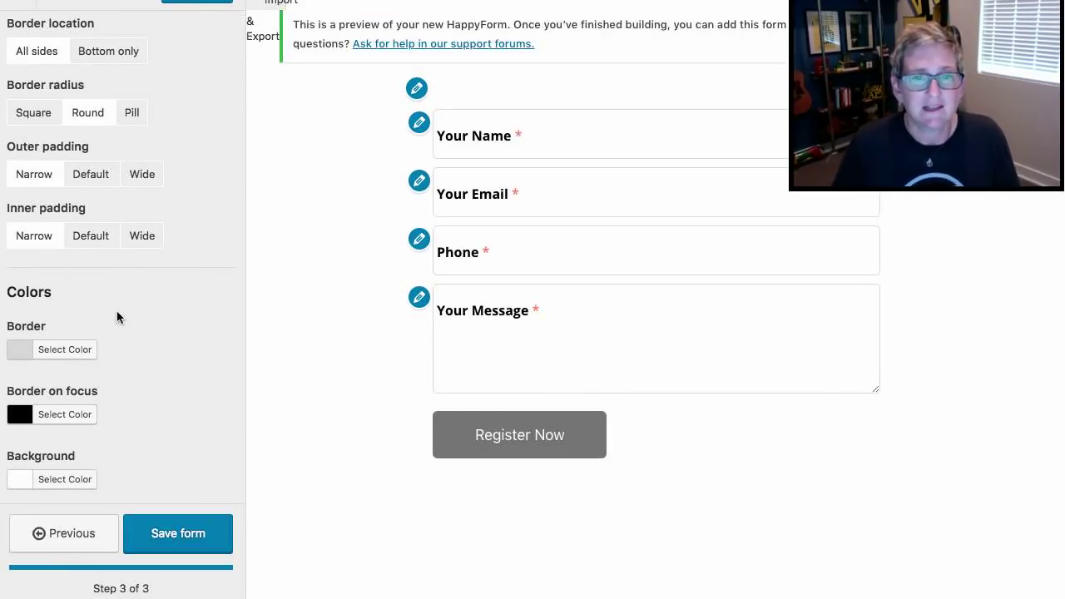
- Set the form field border colour to red
scroll(116, 316, down, 1)
scroll(119, 326, down, 1)
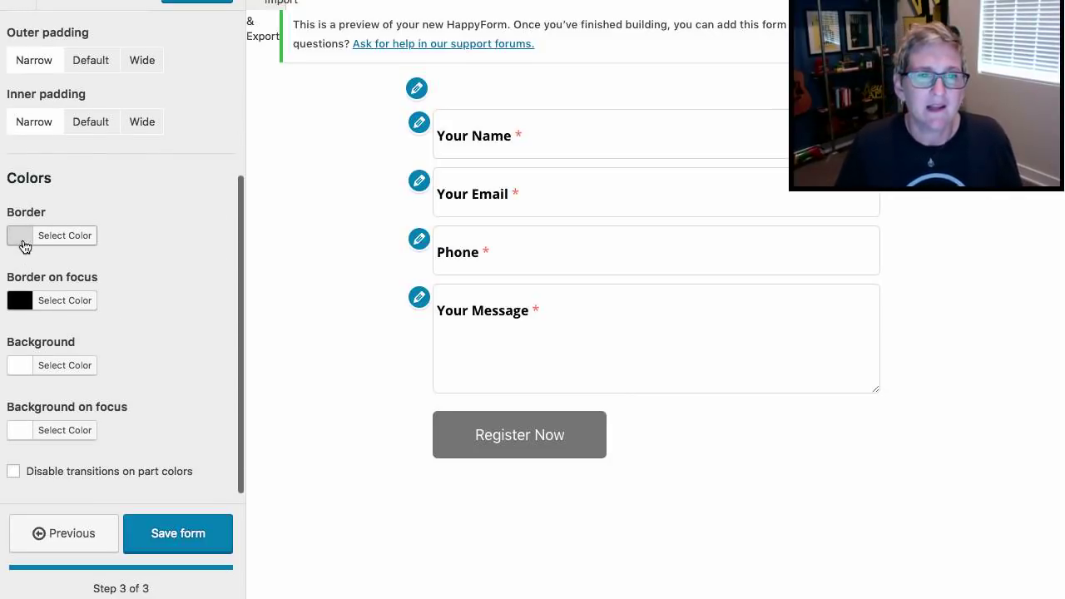
click(19, 242)
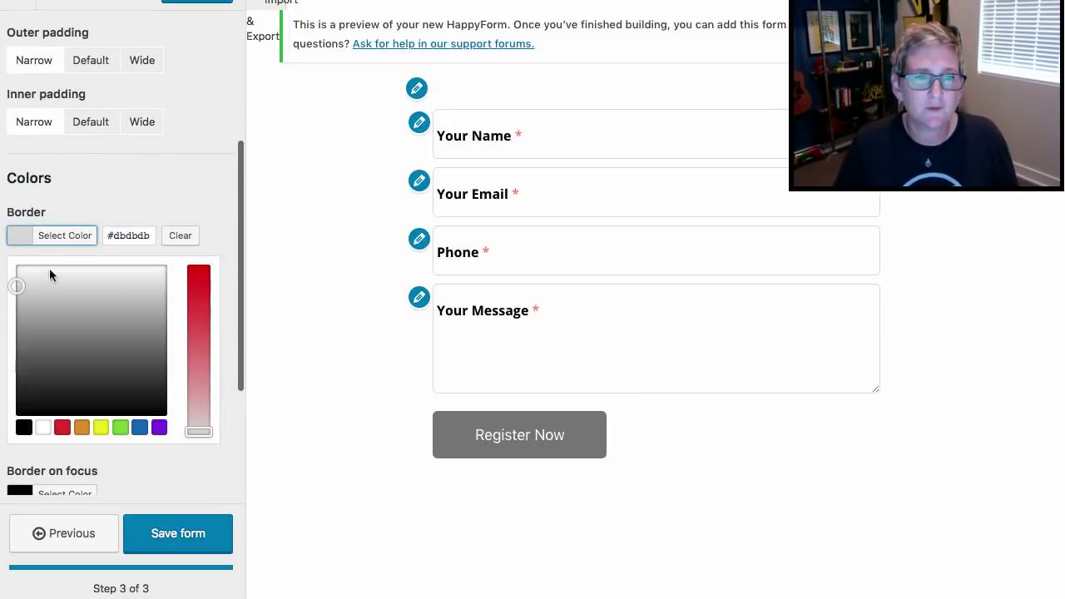
click(198, 280)
click(170, 183)
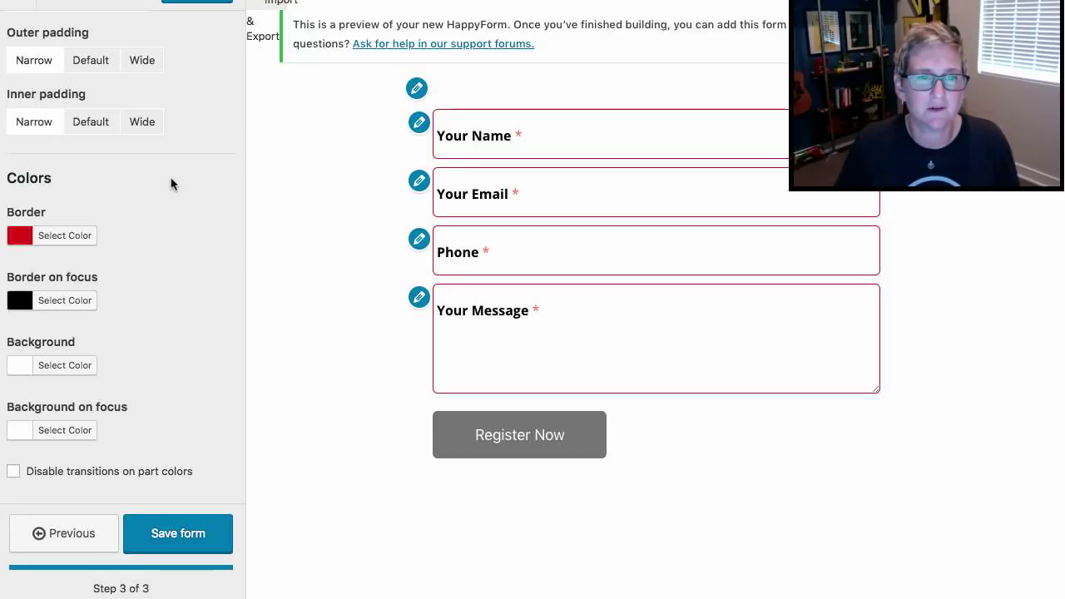
scroll(113, 292, up, 3)
scroll(112, 292, up, 3)
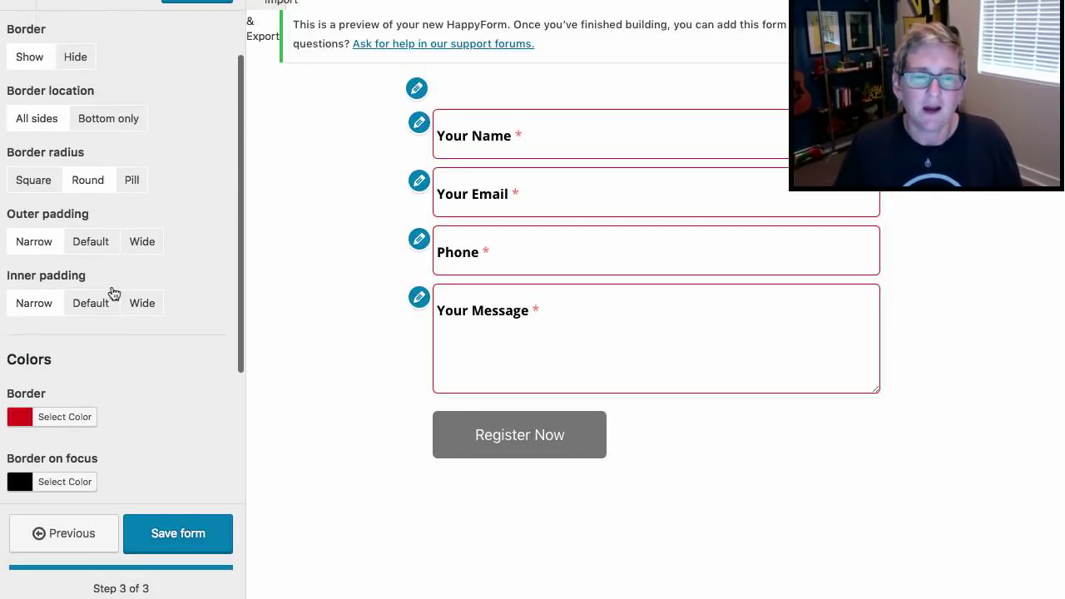
click(18, 37)
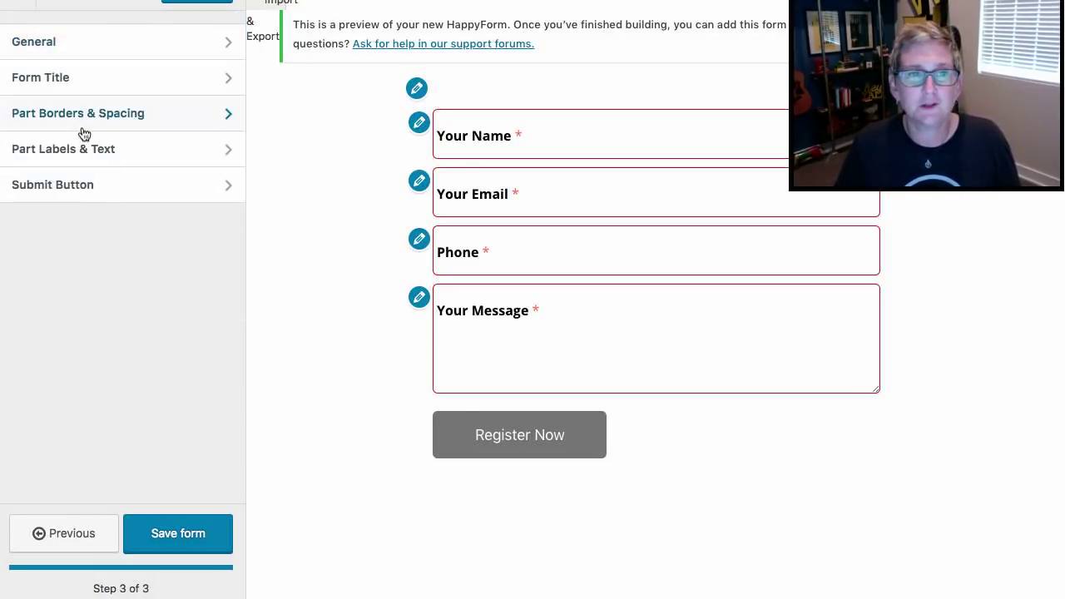
- Center-align the Register Now submit button and save the form
click(106, 195)
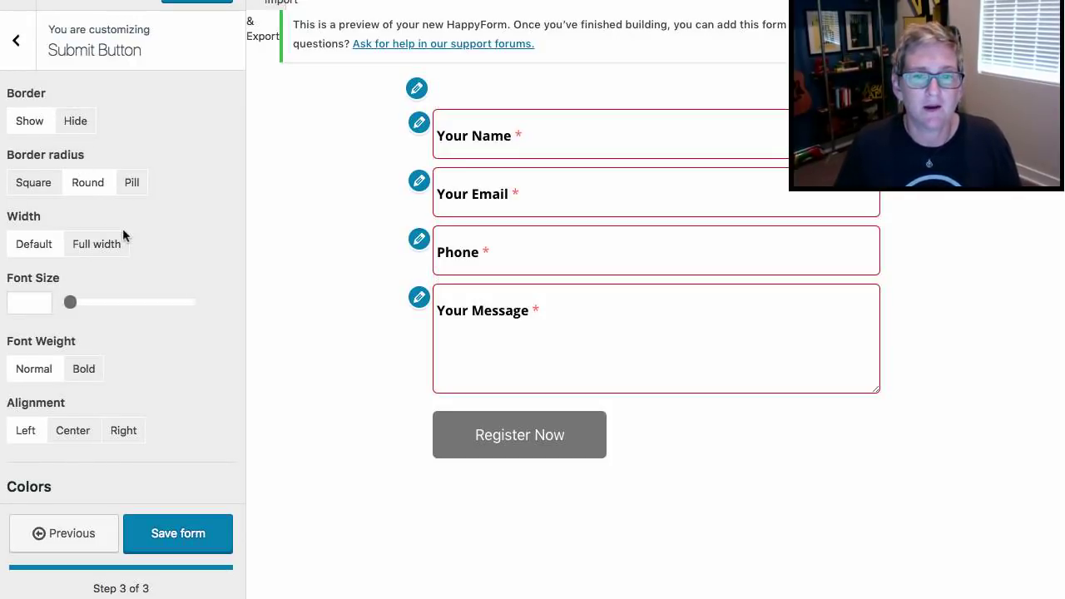
scroll(122, 236, down, 2)
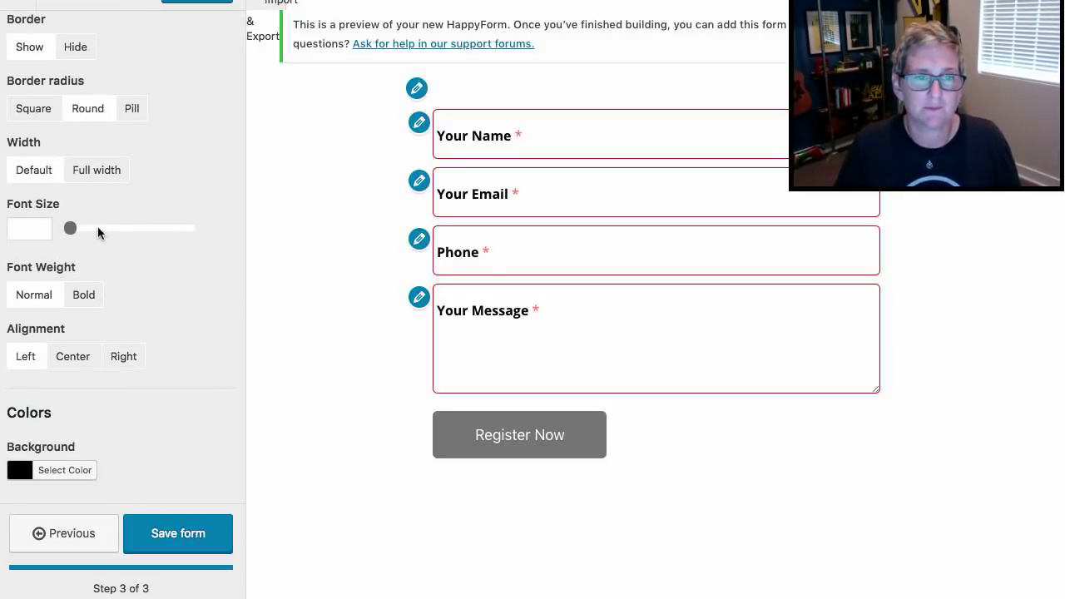
scroll(96, 274, down, 3)
scroll(96, 274, down, 1)
scroll(96, 274, down, 1)
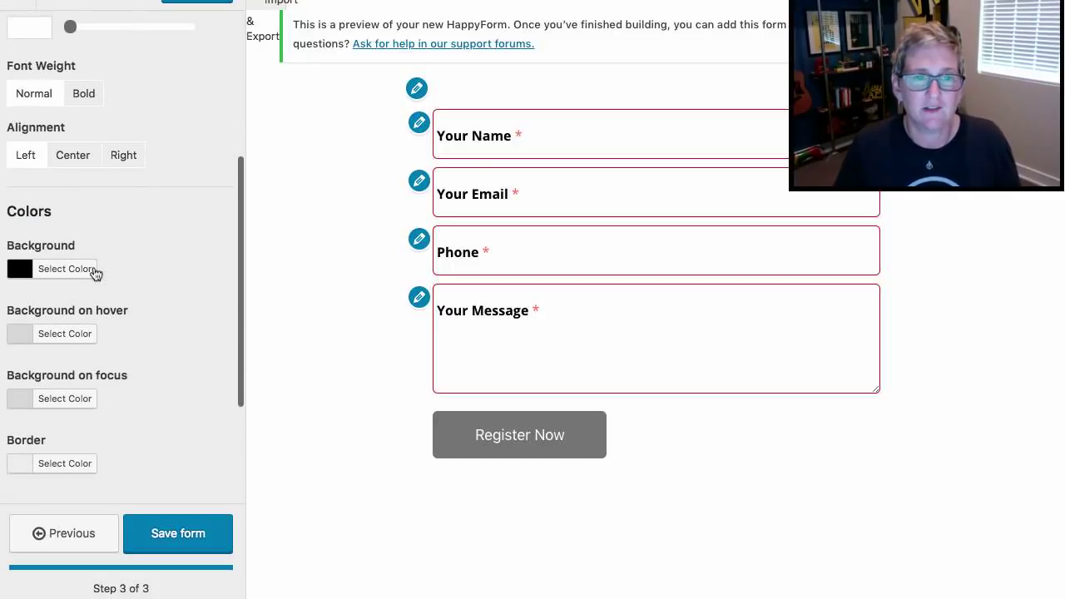
scroll(115, 293, down, 2)
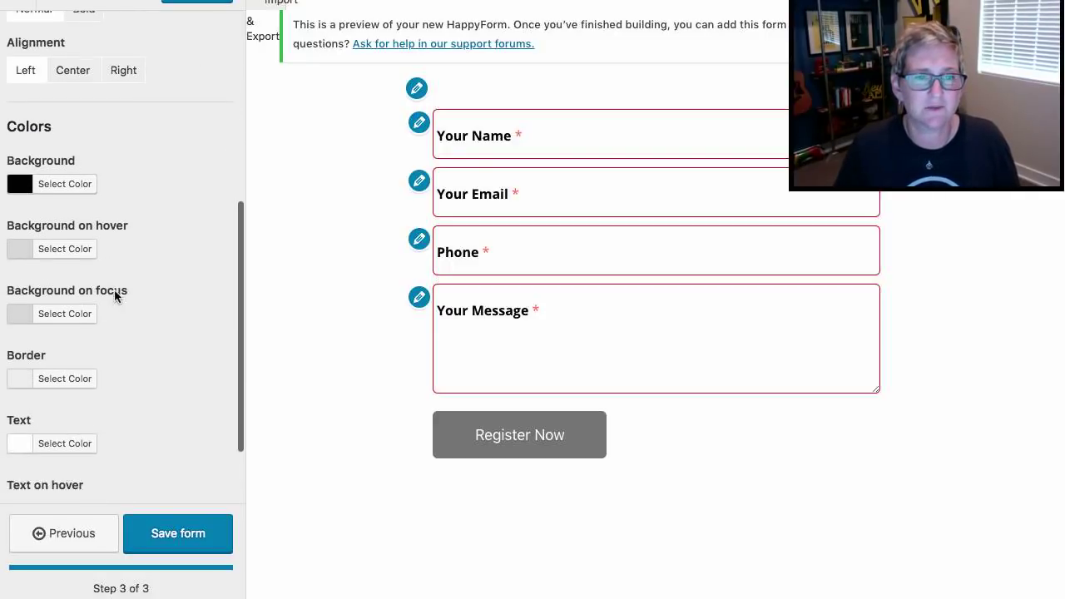
scroll(115, 293, down, 1)
scroll(114, 293, down, 1)
scroll(115, 293, up, 1)
scroll(114, 291, up, 5)
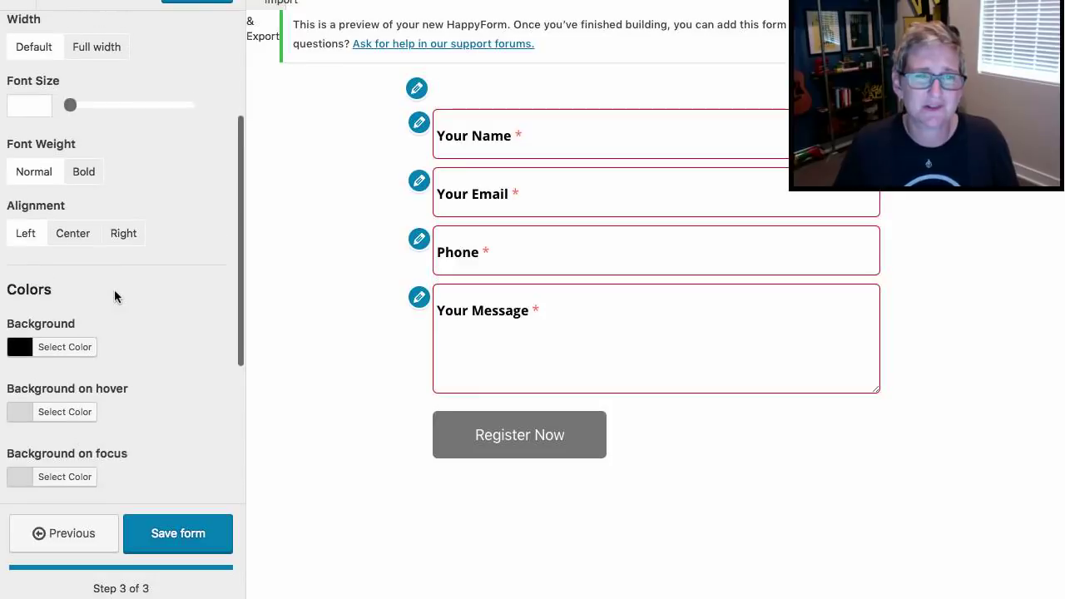
scroll(114, 291, up, 2)
click(74, 313)
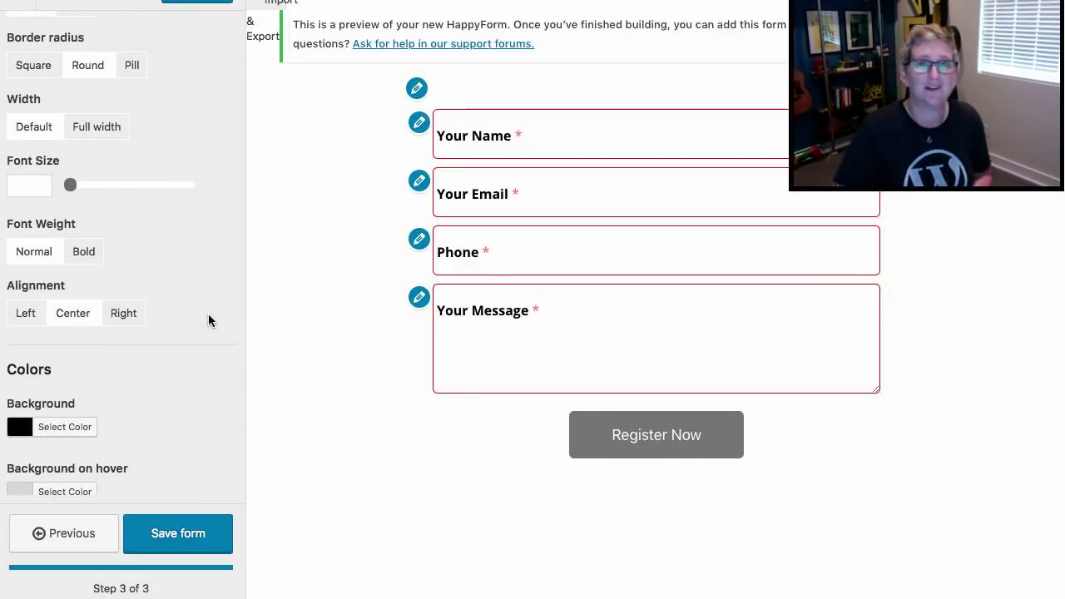
scroll(171, 365, down, 3)
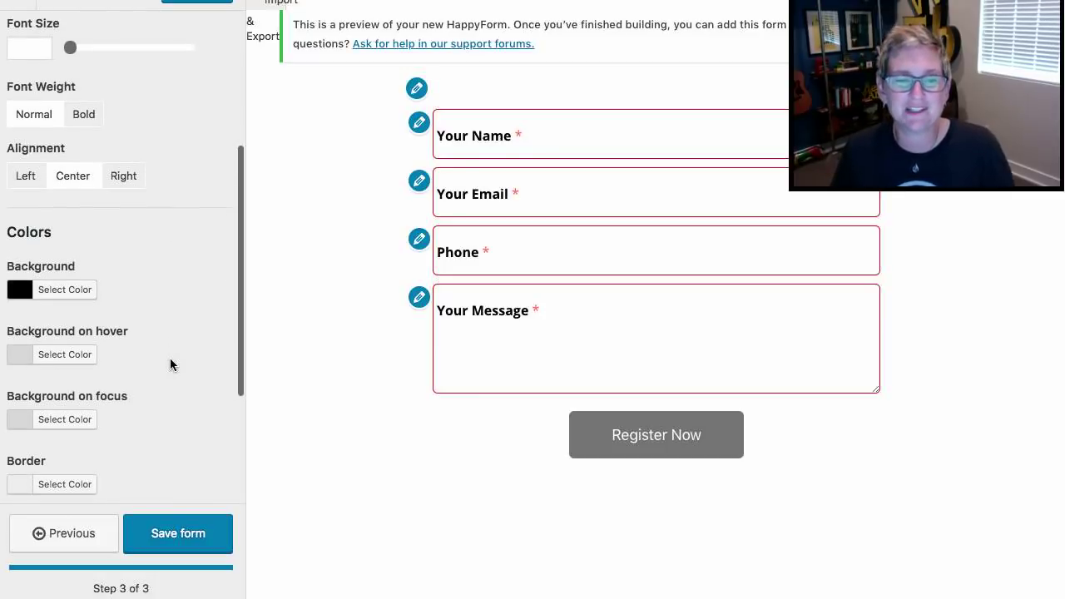
click(174, 533)
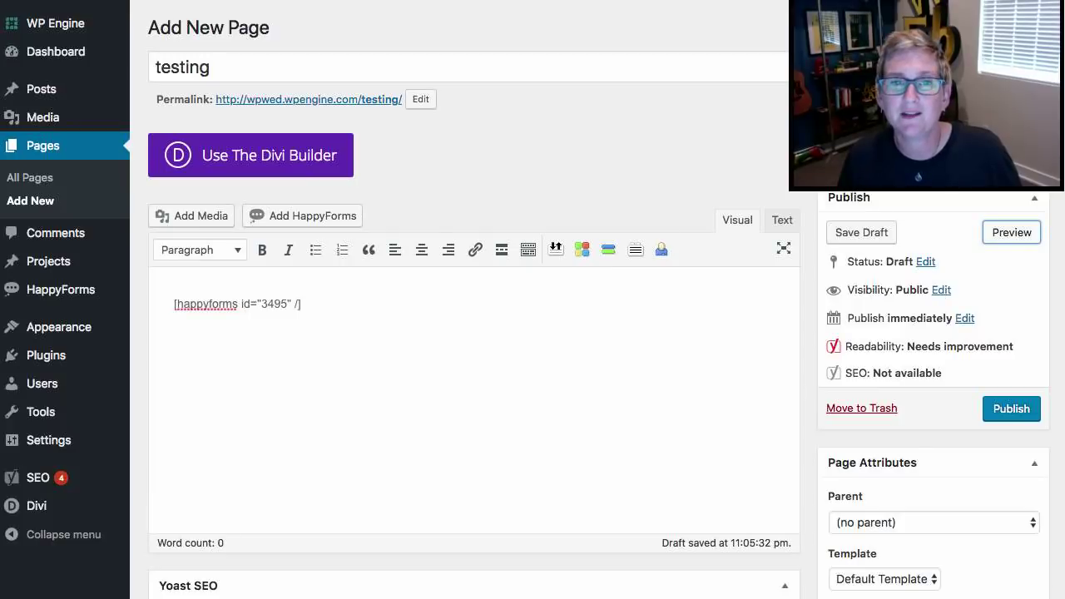
- Replace the page's old shortcode with the Testing Form shortcode and preview the page
key(ctrl+a)
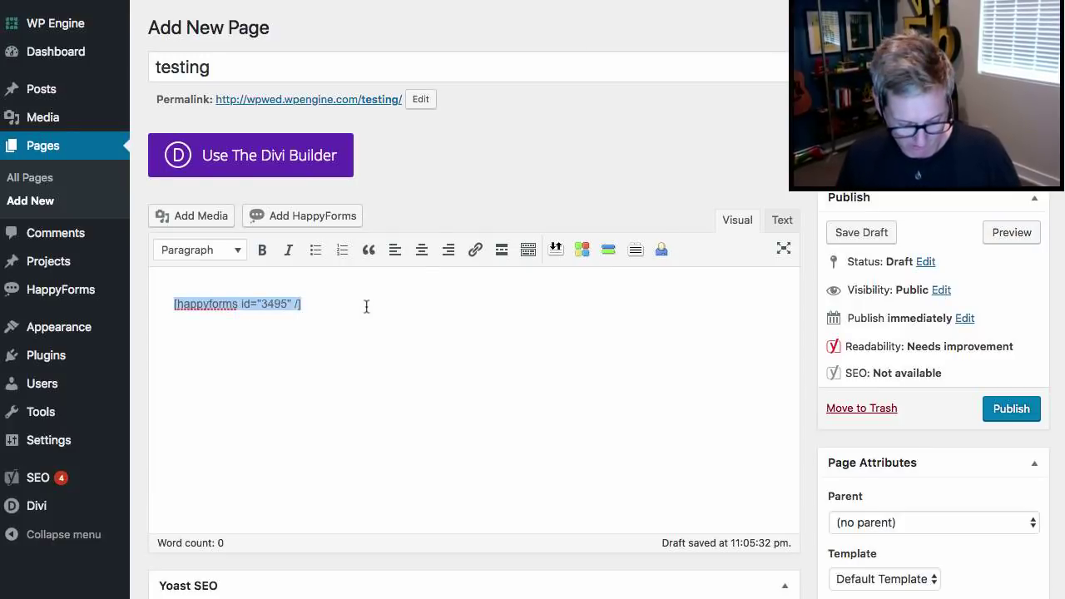
text([happyforms id="3501" /])
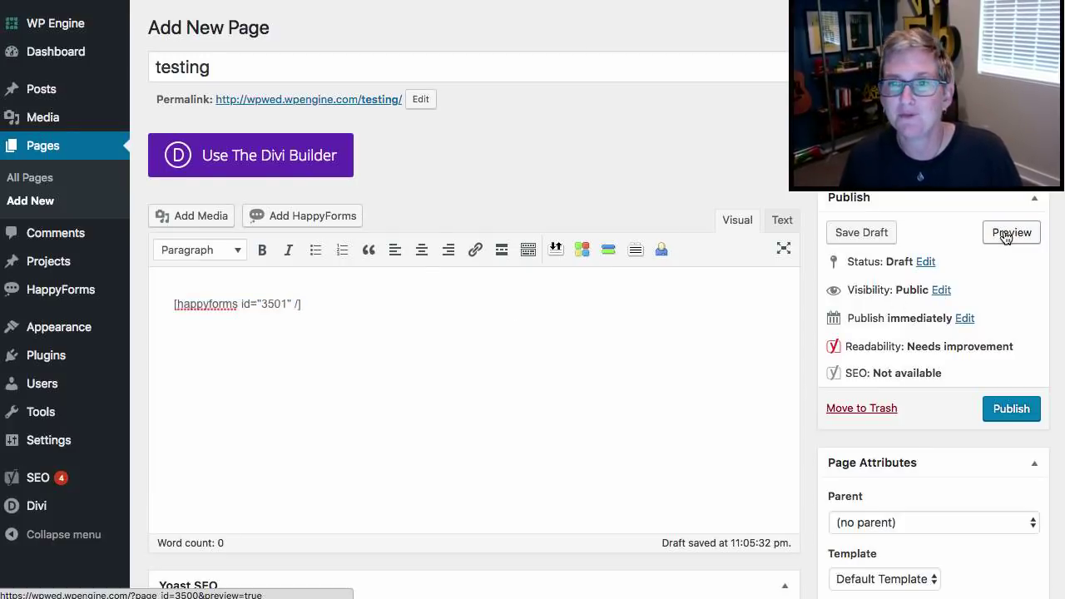
click(1006, 233)
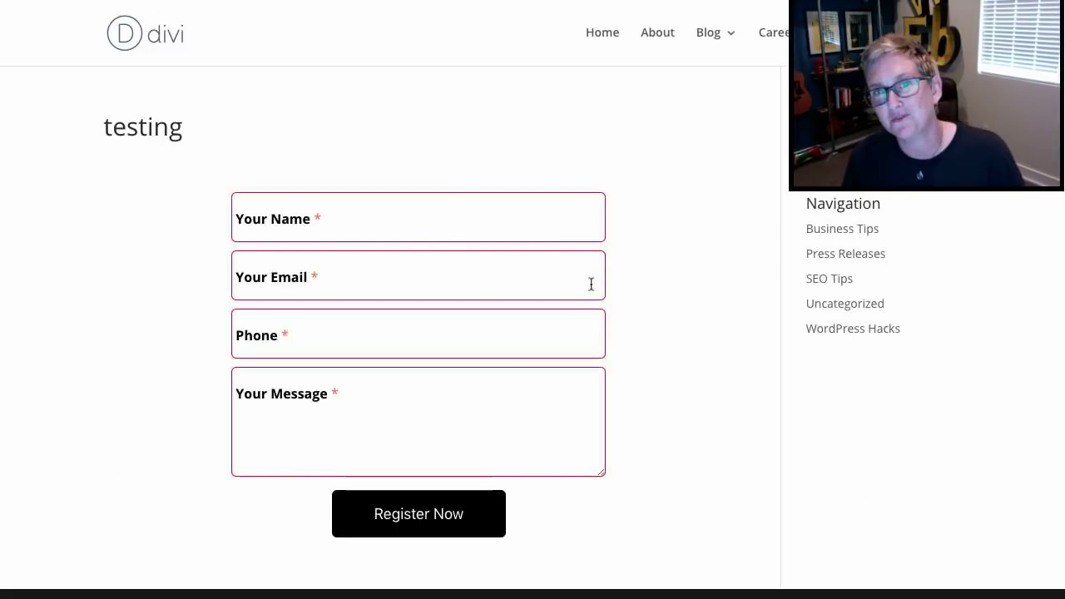
- Enter a test name, email and phone number (1111) in the form
click(361, 231)
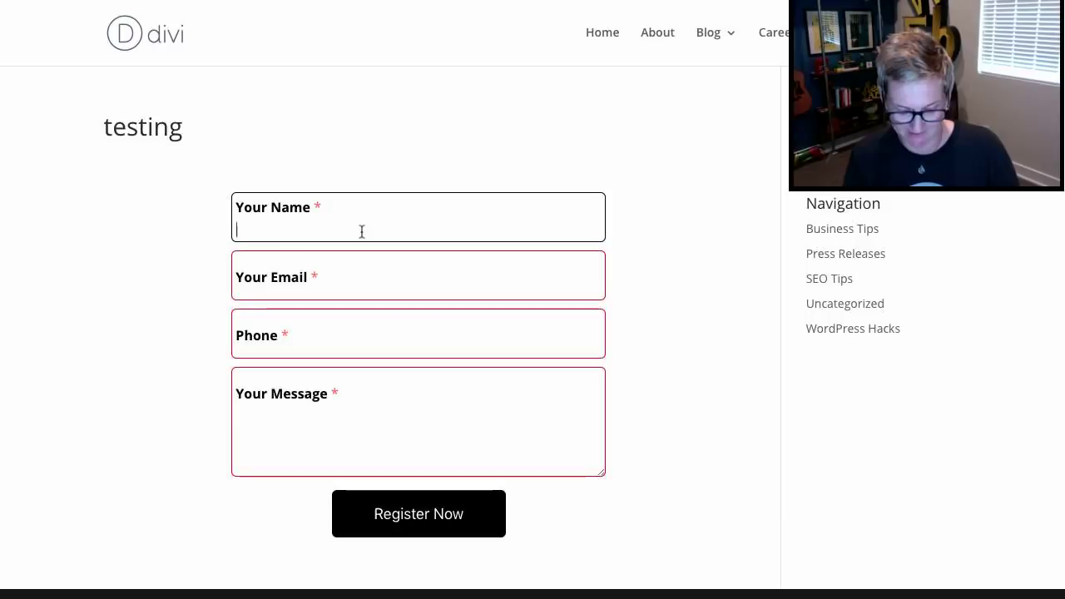
text(Kori)
key(Tab)
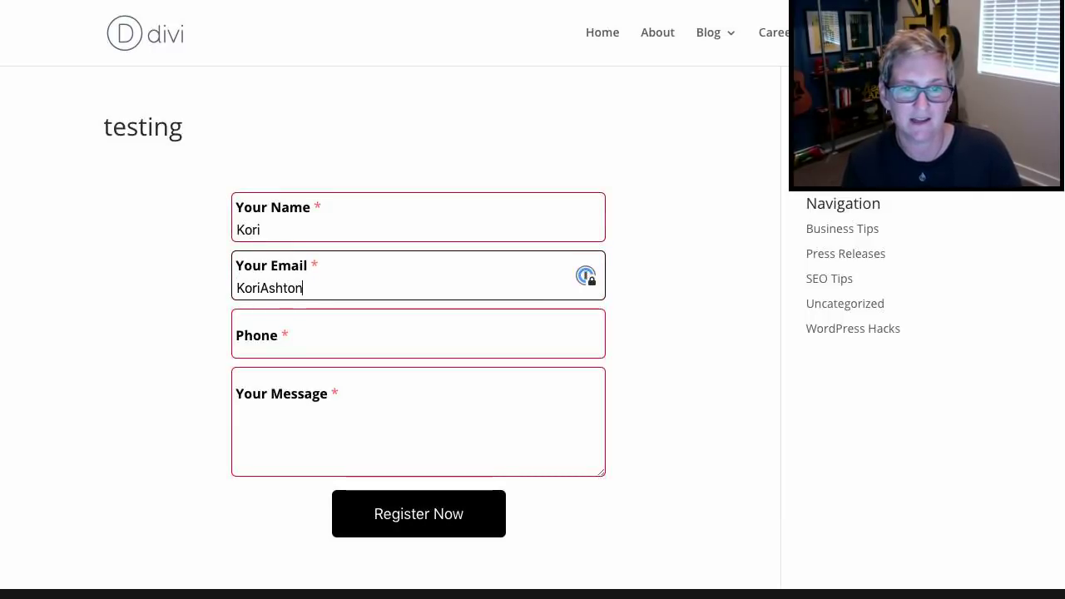
text(mail.co)
key(Tab)
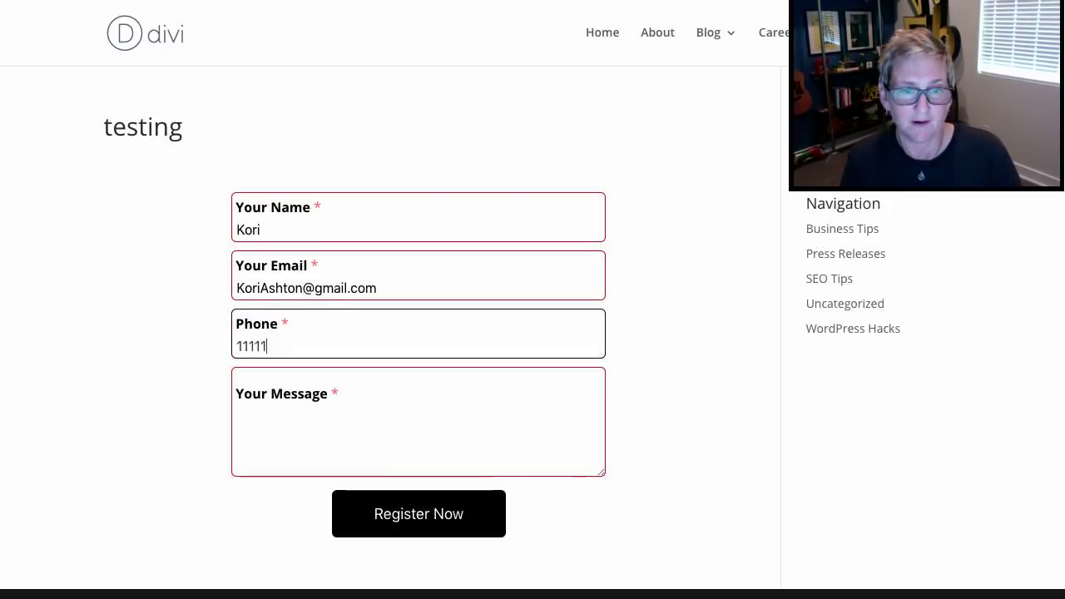
text(11111111)
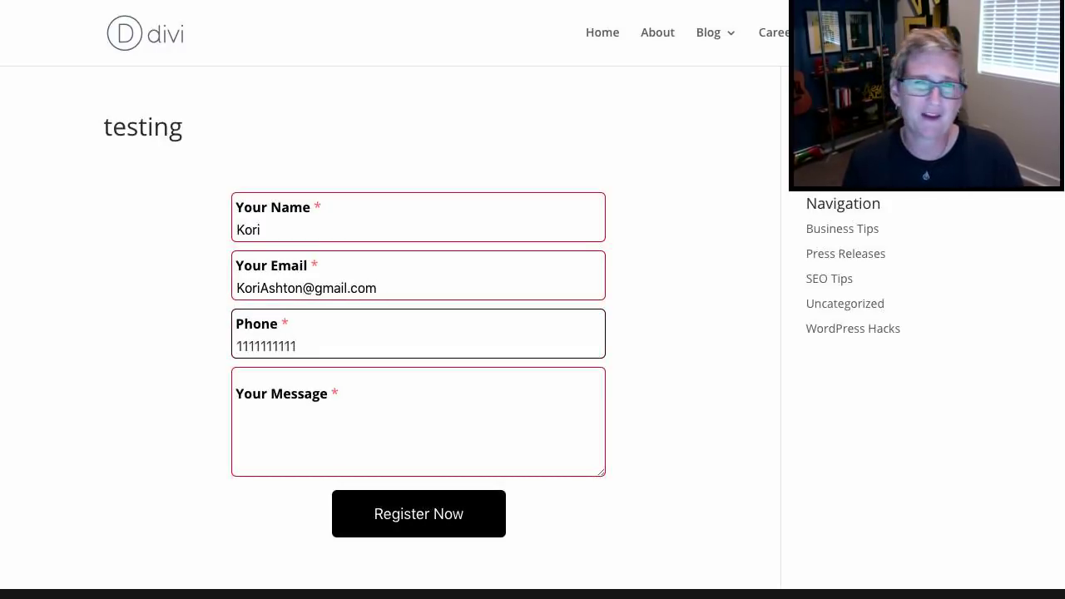
- Enter a short test message and submit the form with Register Now
click(343, 435)
text(Thi)
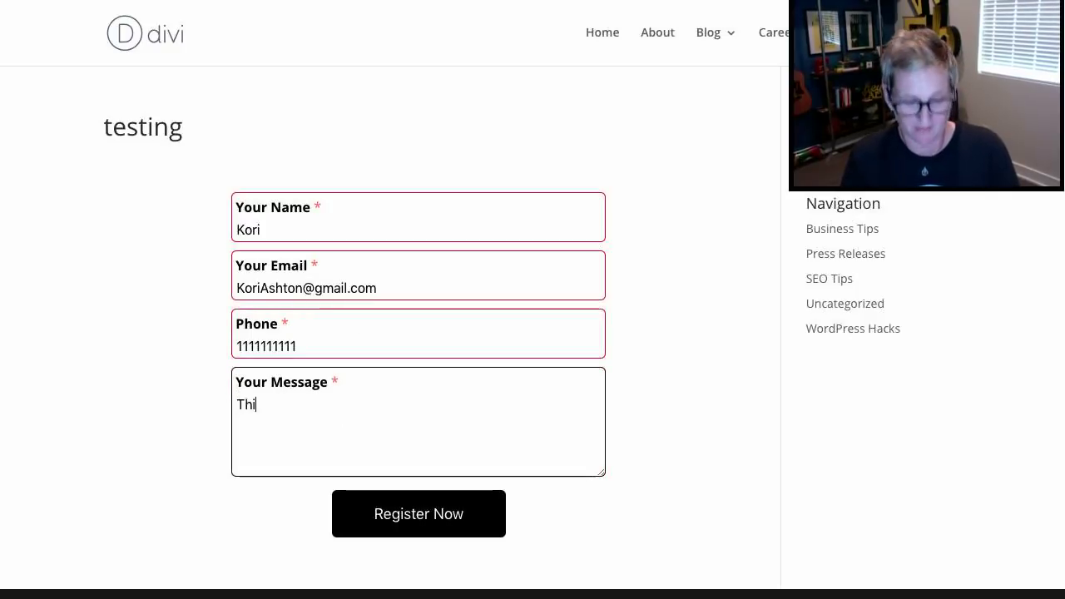
text(s Rocks!!)
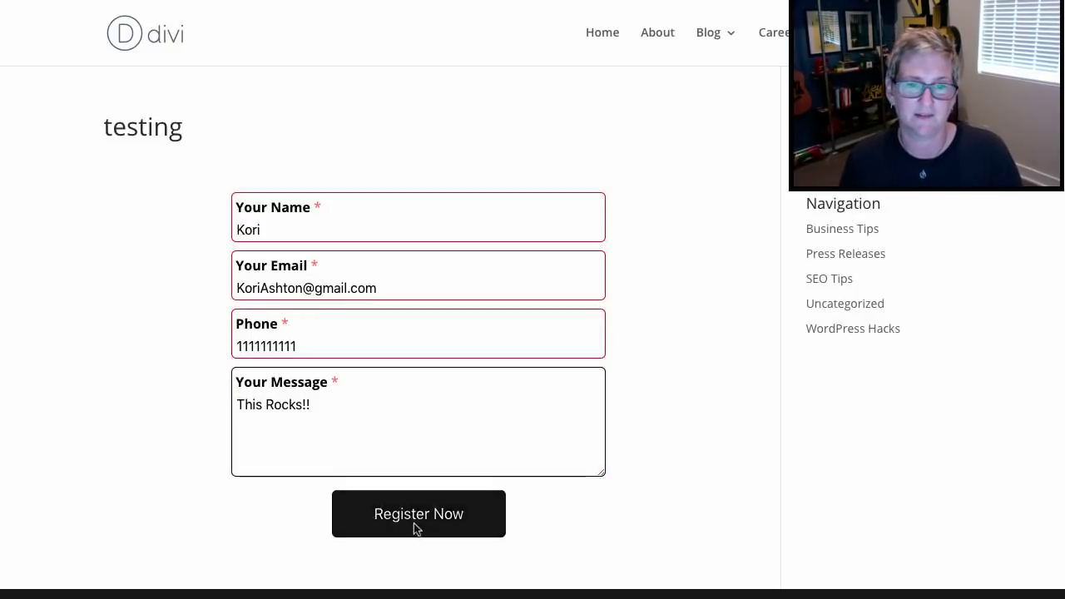
click(413, 517)
scroll(415, 519, down, 3)
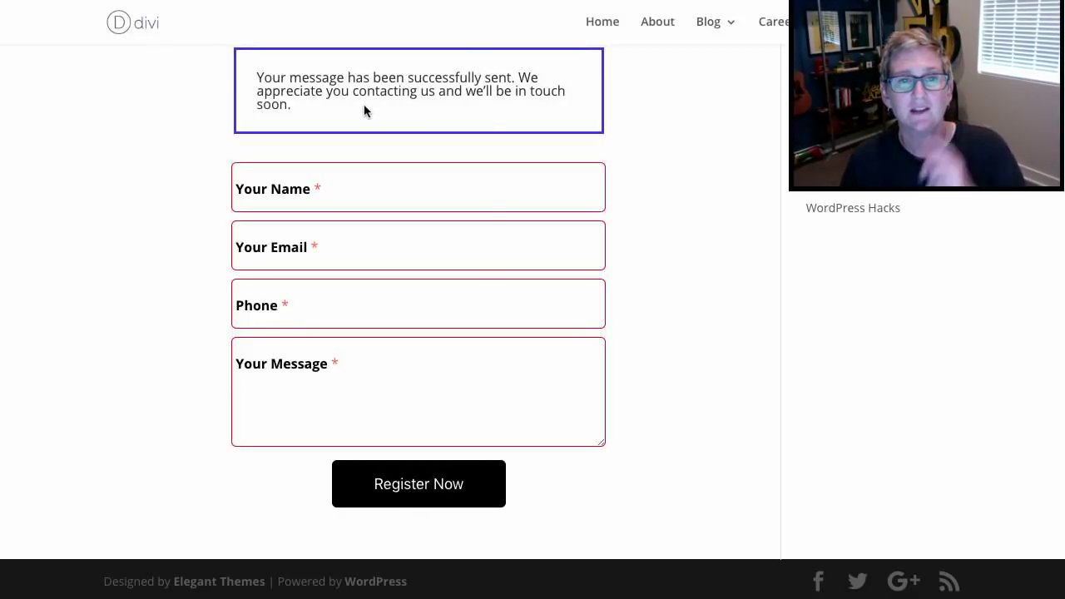
scroll(363, 105, up, 1)
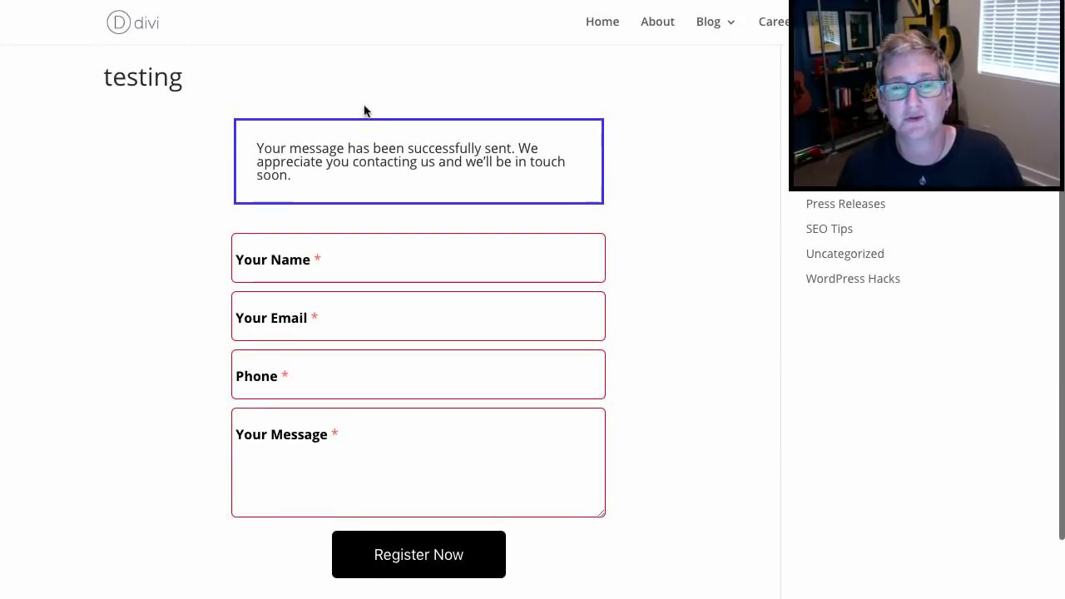
scroll(364, 108, down, 1)
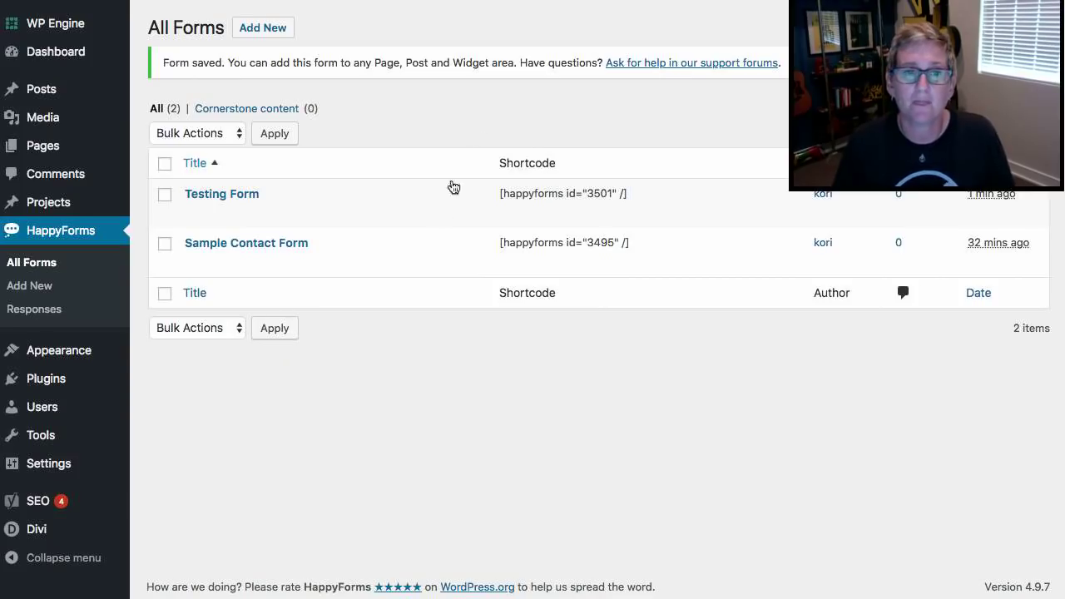
- Reload the All Forms list to check for the new response
key(super+r)
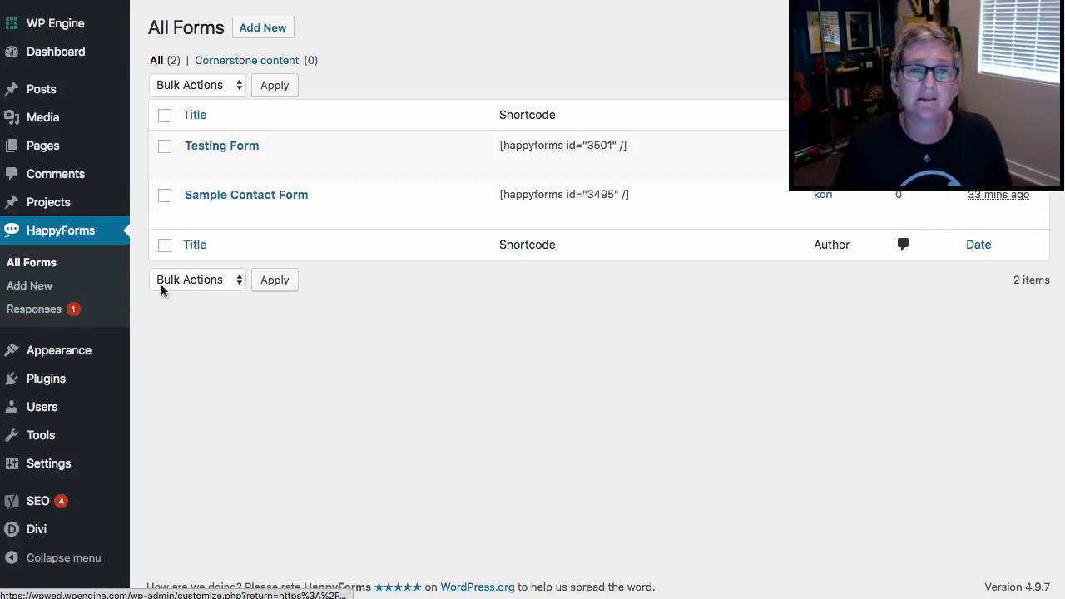
- Open the Testing Form's test response #3502 from HappyForms Responses
click(29, 313)
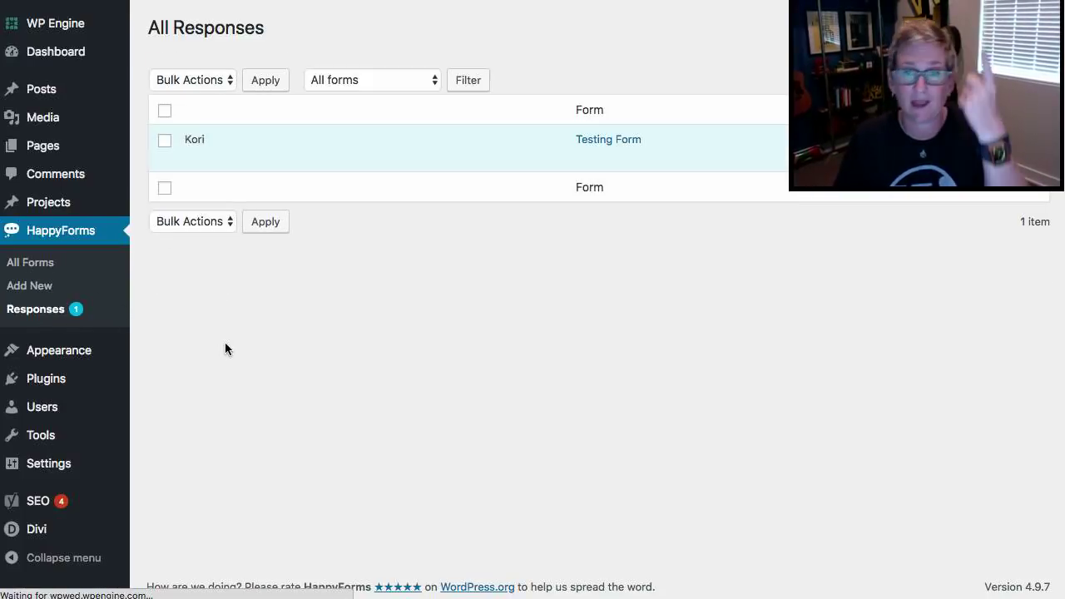
mouse_move(293, 145)
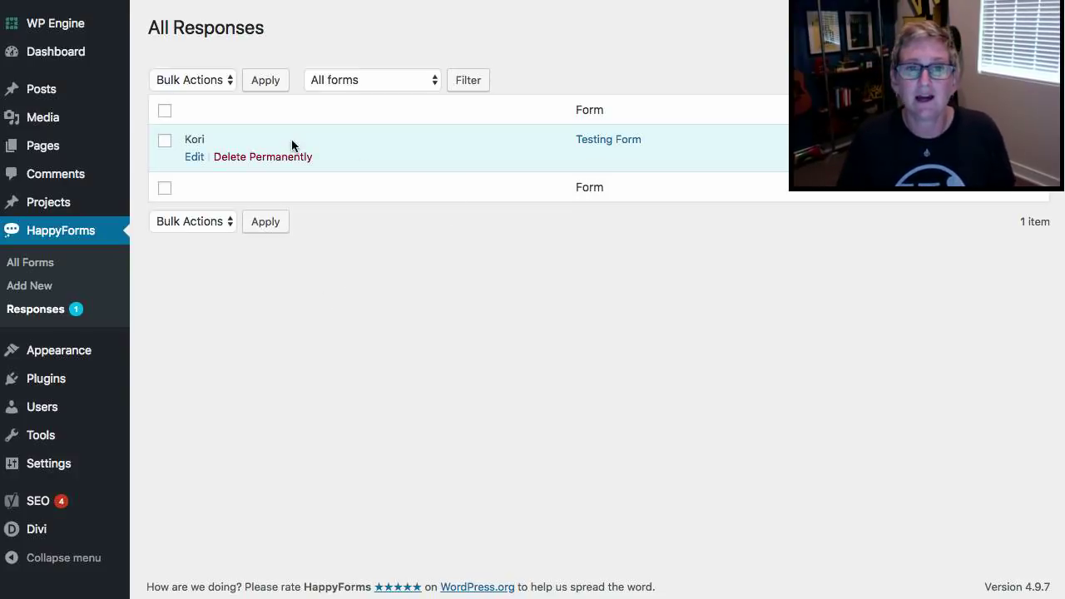
click(194, 157)
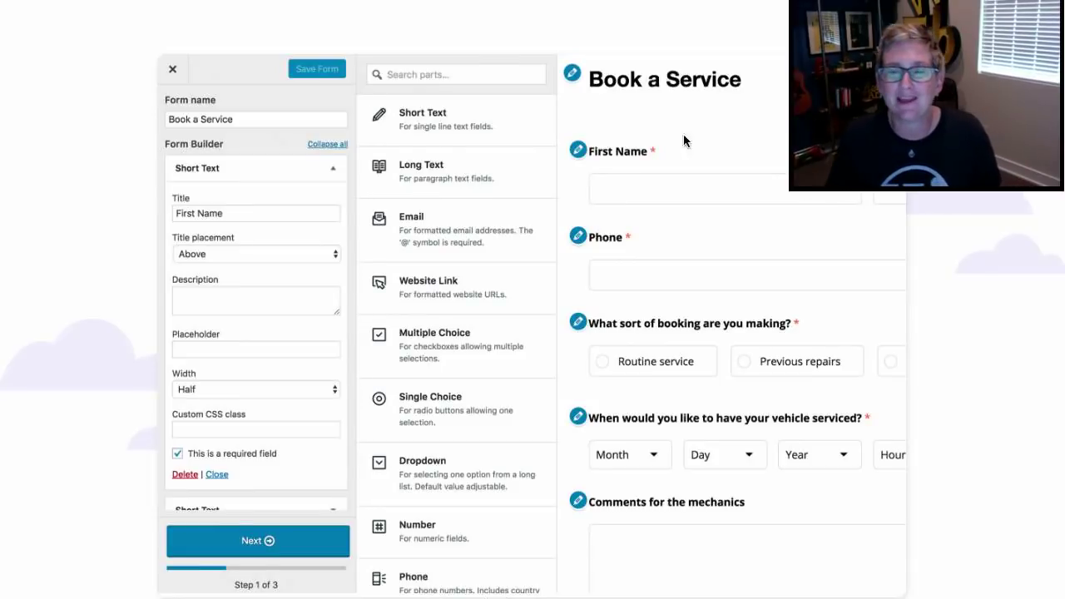
- Scroll up the HappyForms homepage to its free WordPress form builder tagline
scroll(664, 129, up, 3)
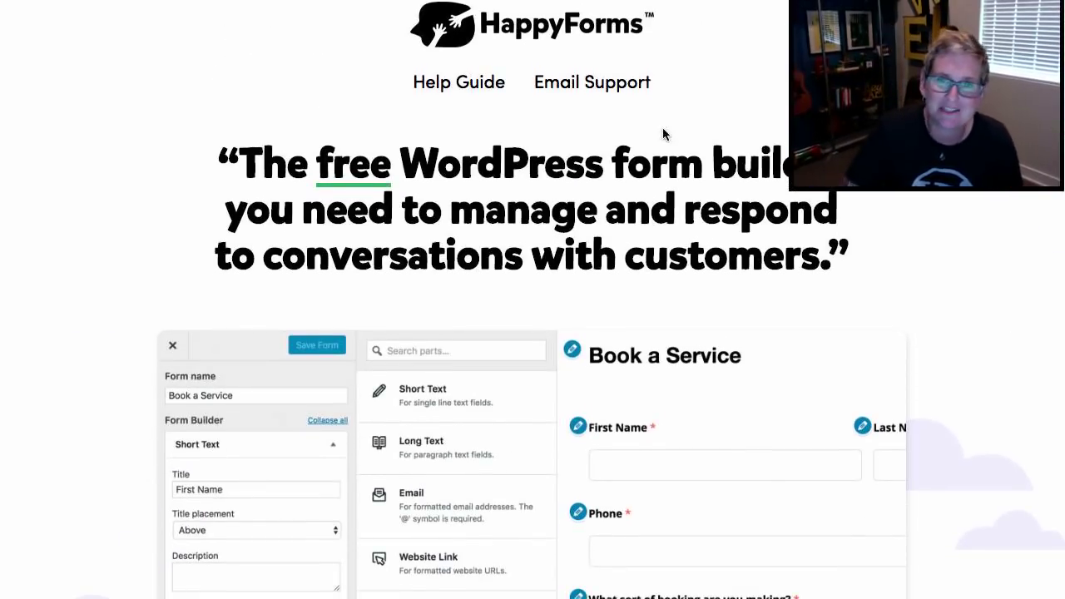